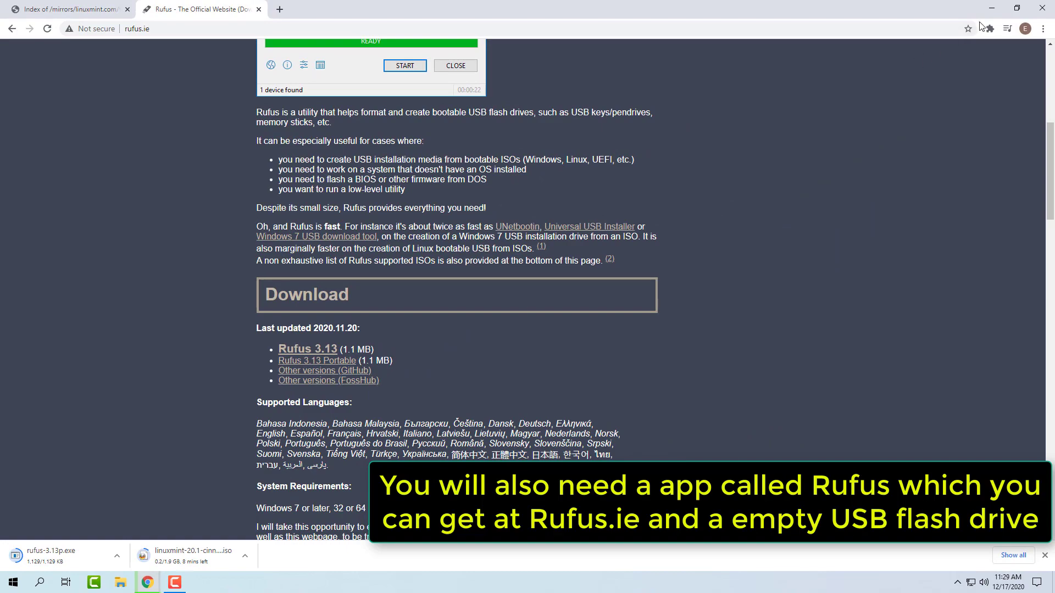
# Step: Minimize the browser and launch rufus-3.13p.exe from the Downloads folder
pyautogui.click(992, 9)
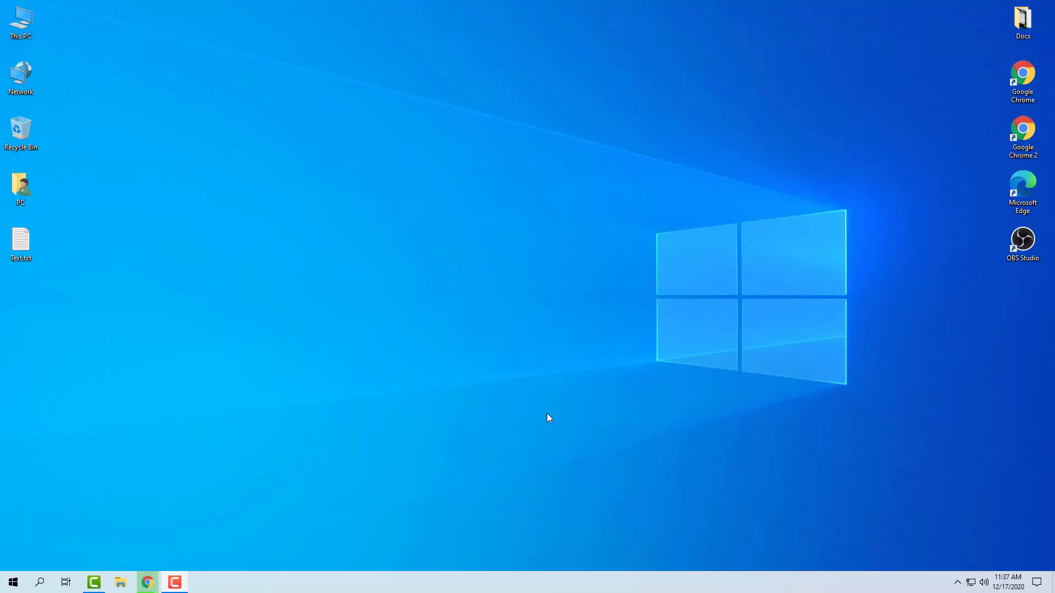
pyautogui.press('super+e')
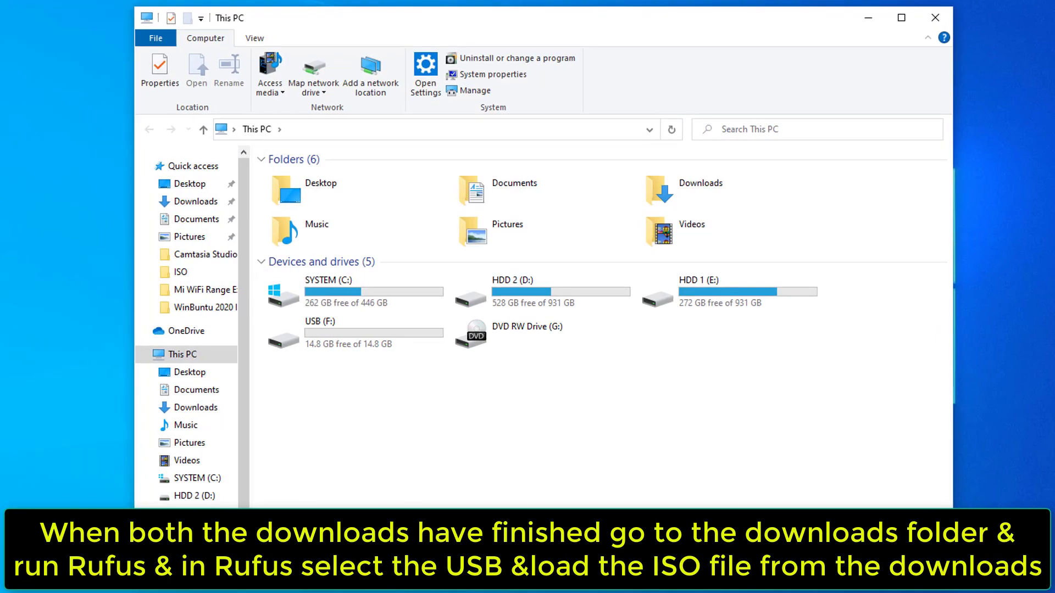
pyautogui.click(664, 181)
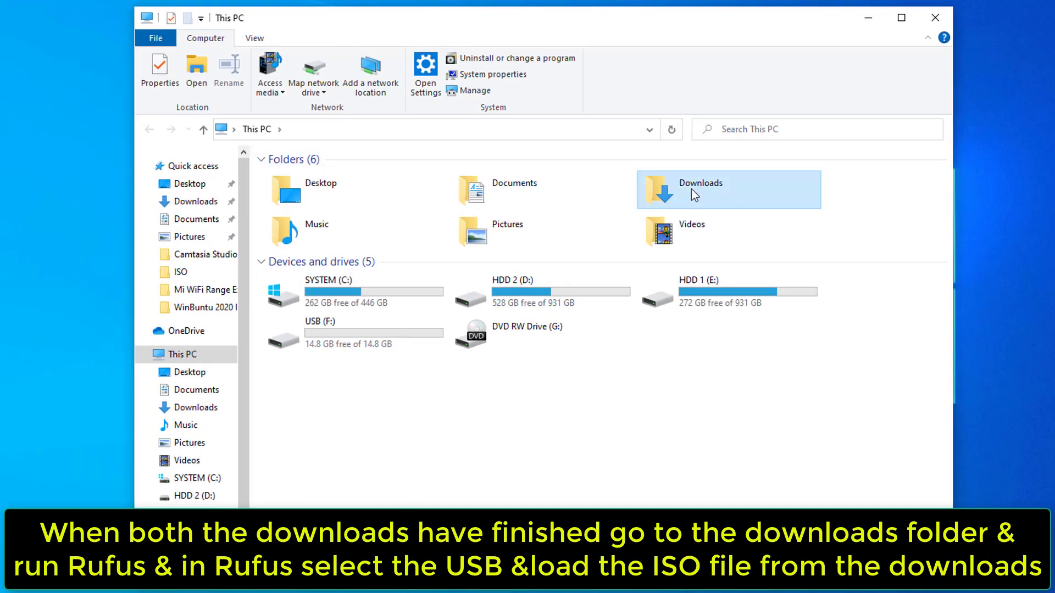
pyautogui.doubleClick(691, 189)
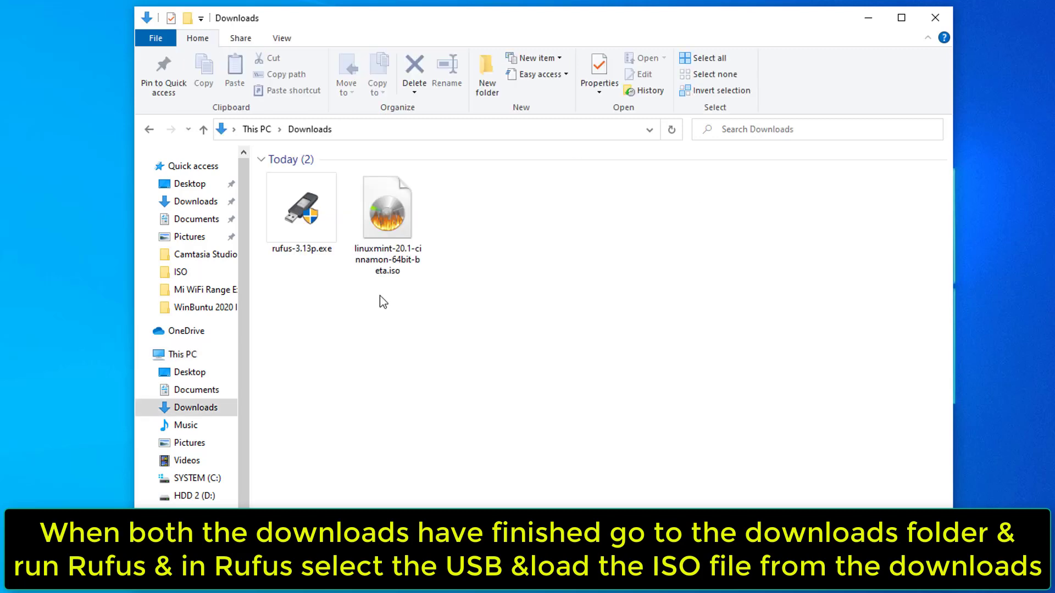
pyautogui.doubleClick(302, 201)
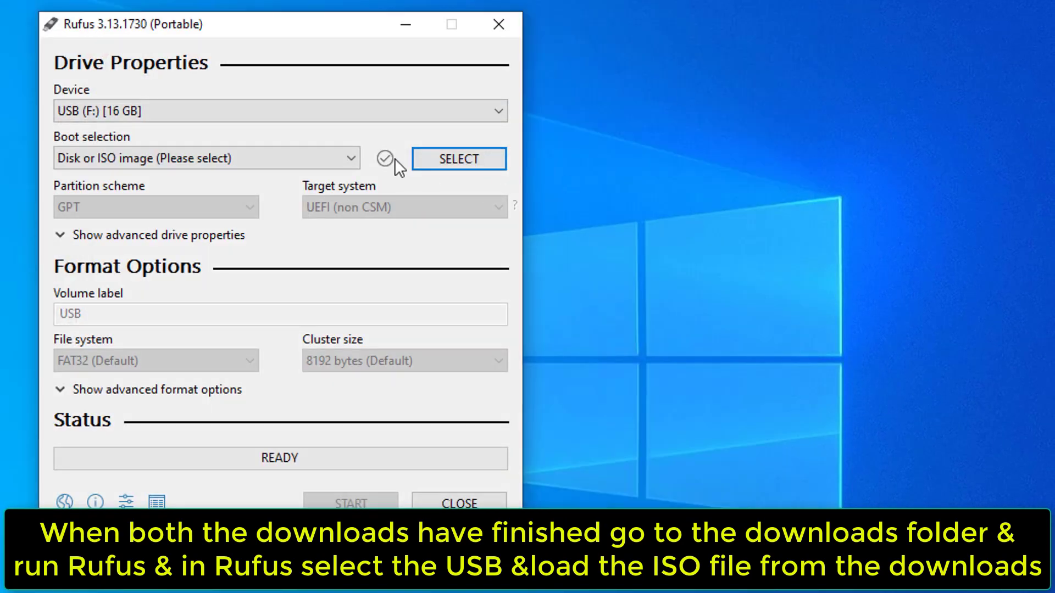
# Step: Choose USB (F:) as the target device and load linuxmint-20.1-cinnamon-64bit-beta.iso from Downloads as the boot image
pyautogui.click(151, 115)
pyautogui.click(150, 131)
pyautogui.click(447, 168)
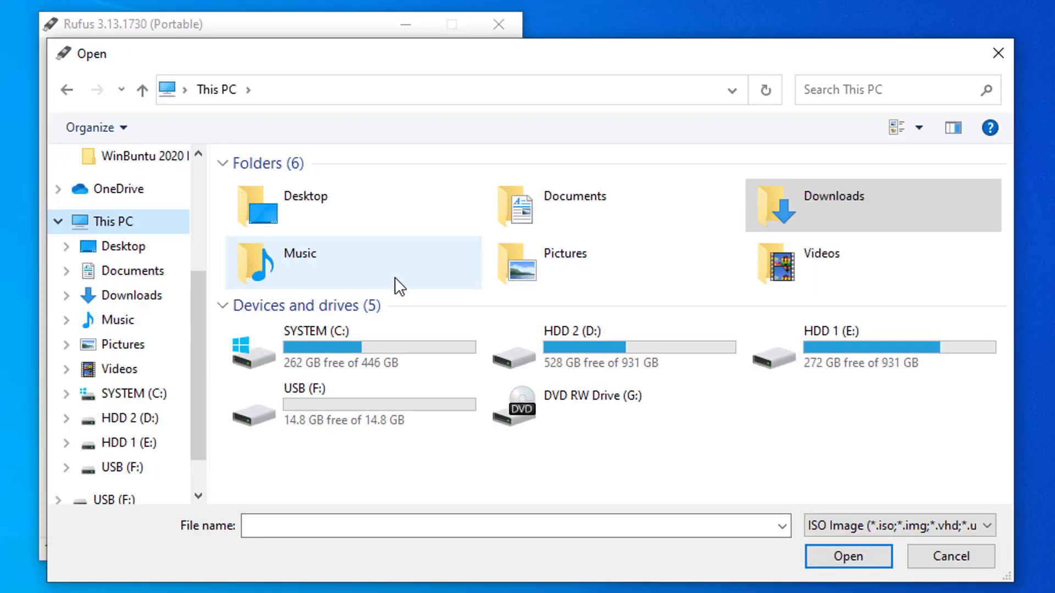
pyautogui.doubleClick(800, 196)
pyautogui.click(275, 237)
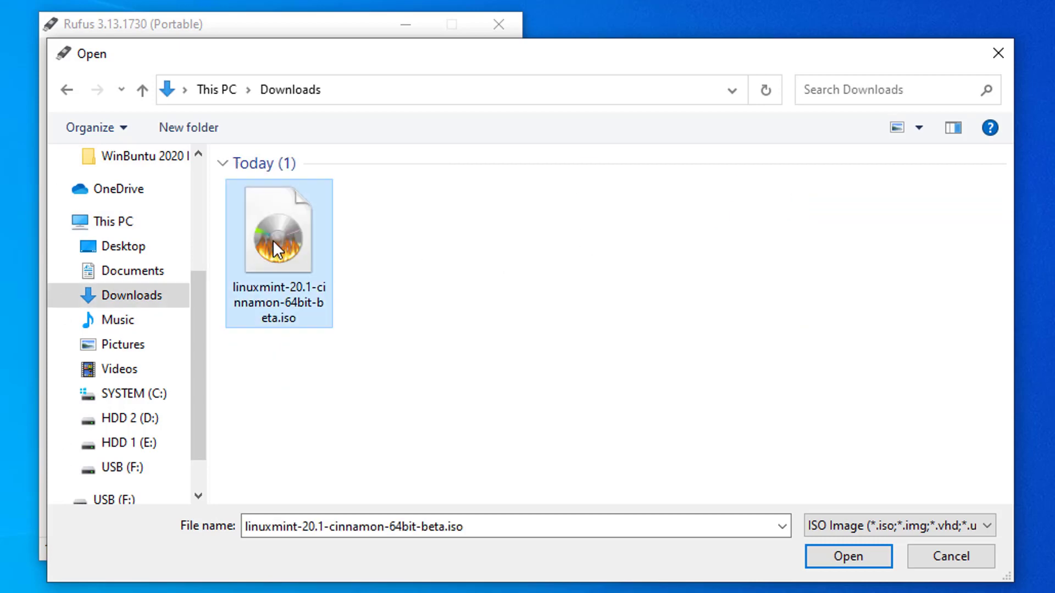
pyautogui.click(824, 556)
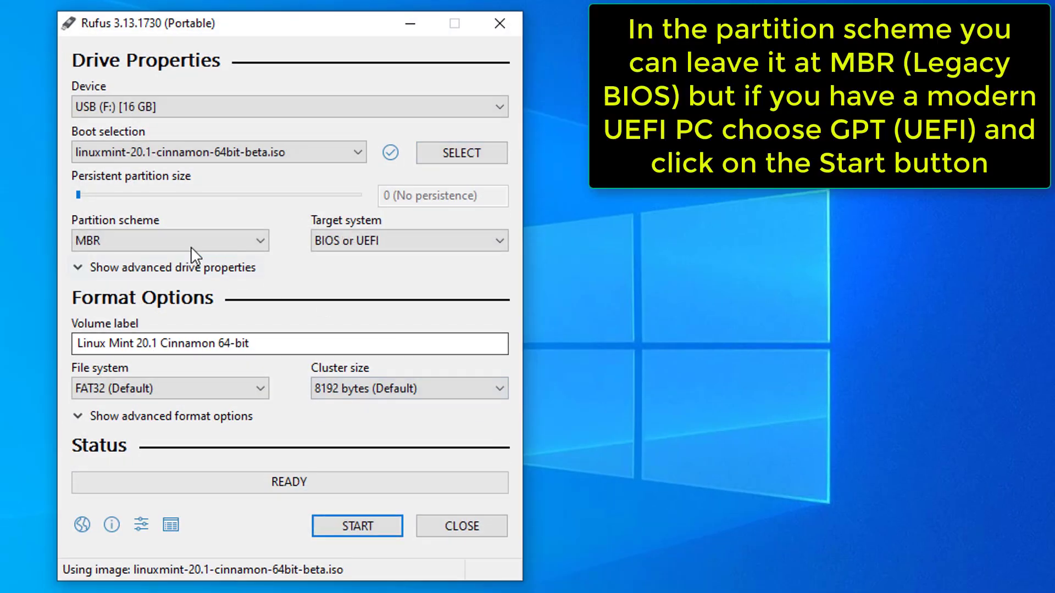
# Step: Set the partition scheme to GPT, write the image to the USB drive accepting the data loss, and close Rufus
pyautogui.click(174, 252)
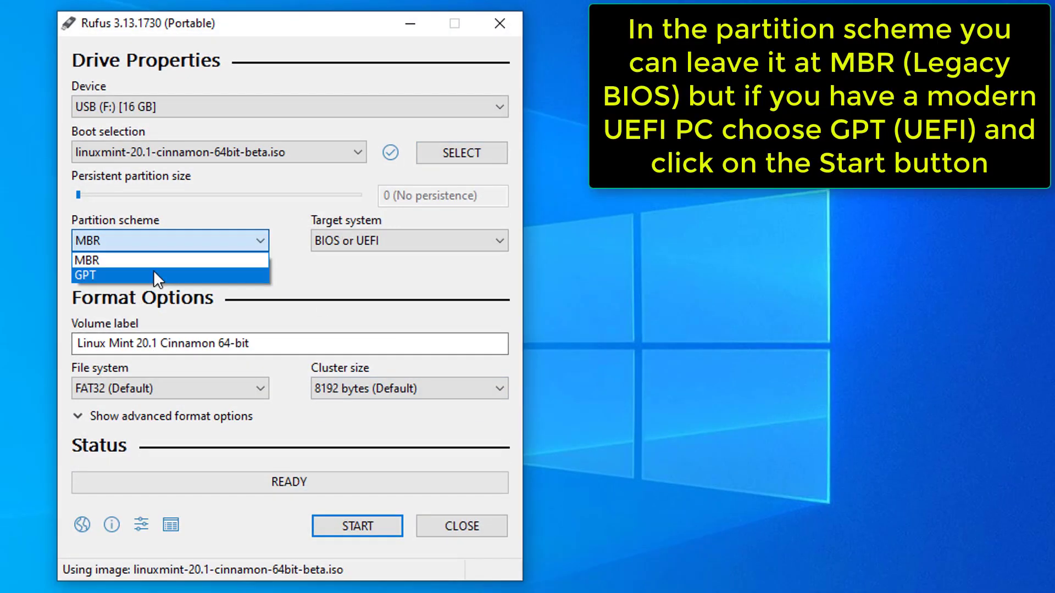
pyautogui.click(147, 274)
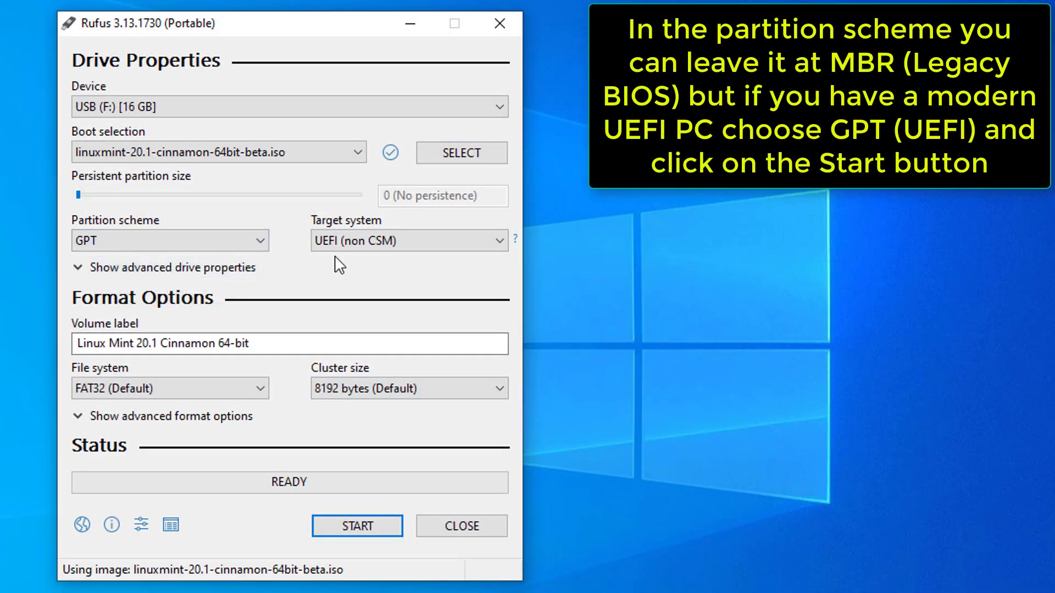
pyautogui.click(357, 529)
pyautogui.click(387, 424)
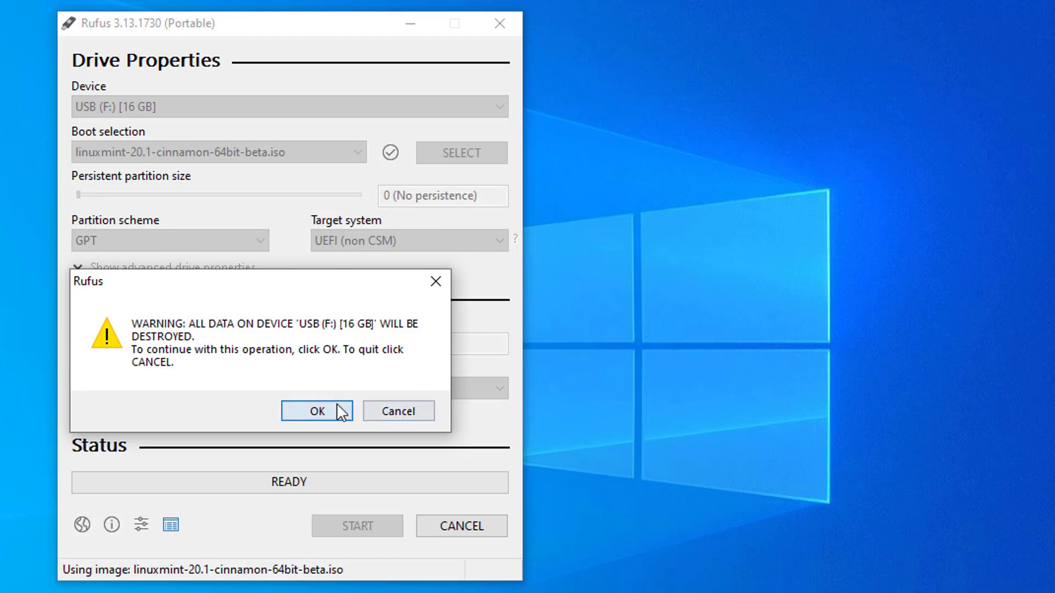
pyautogui.click(341, 411)
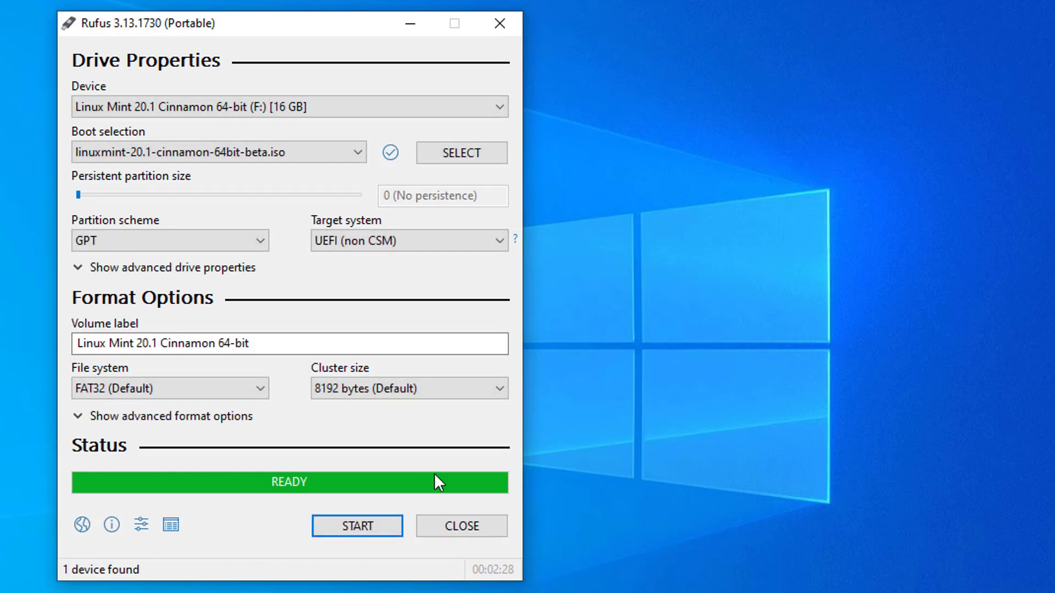
pyautogui.click(464, 527)
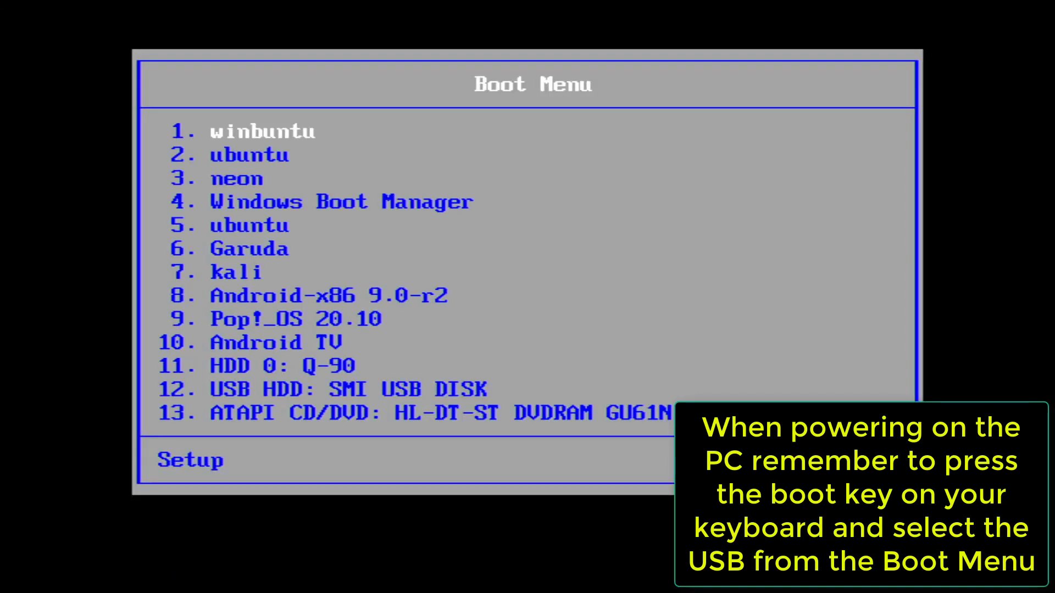
# Step: Boot the PC from USB HDD: SMI USB DISK and start Linux Mint 20.1 Cinnamon 64-bit
pyautogui.press('Down')
pyautogui.press('Down')
pyautogui.press('Down')
pyautogui.press('Down')
pyautogui.press('Down')
pyautogui.press('Down')
pyautogui.press('Down')
pyautogui.press('Down')
pyautogui.press('Down')
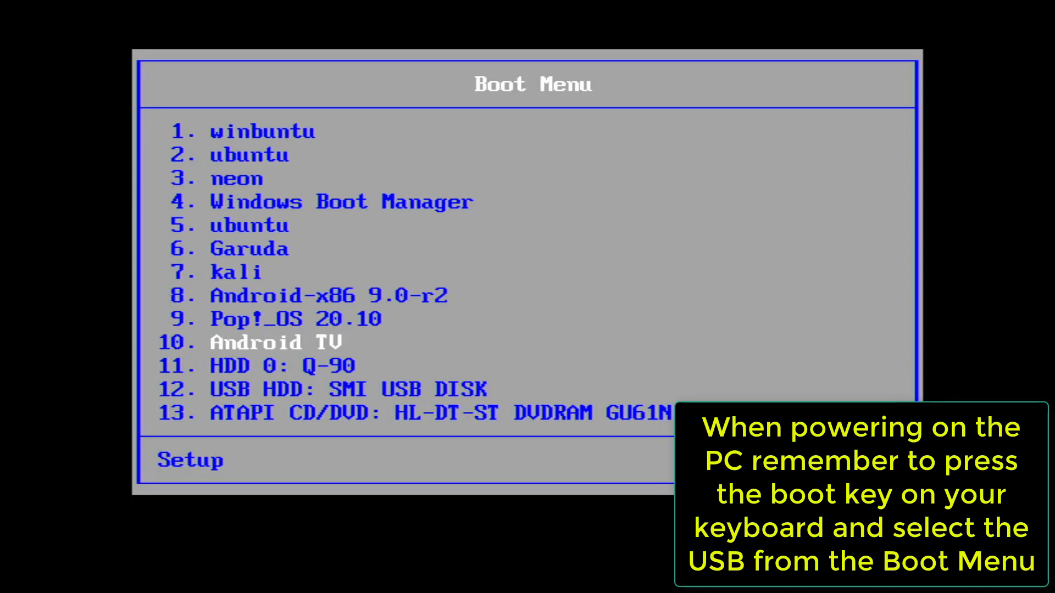
pyautogui.press('Down')
pyautogui.press('Down')
pyautogui.press('Return')
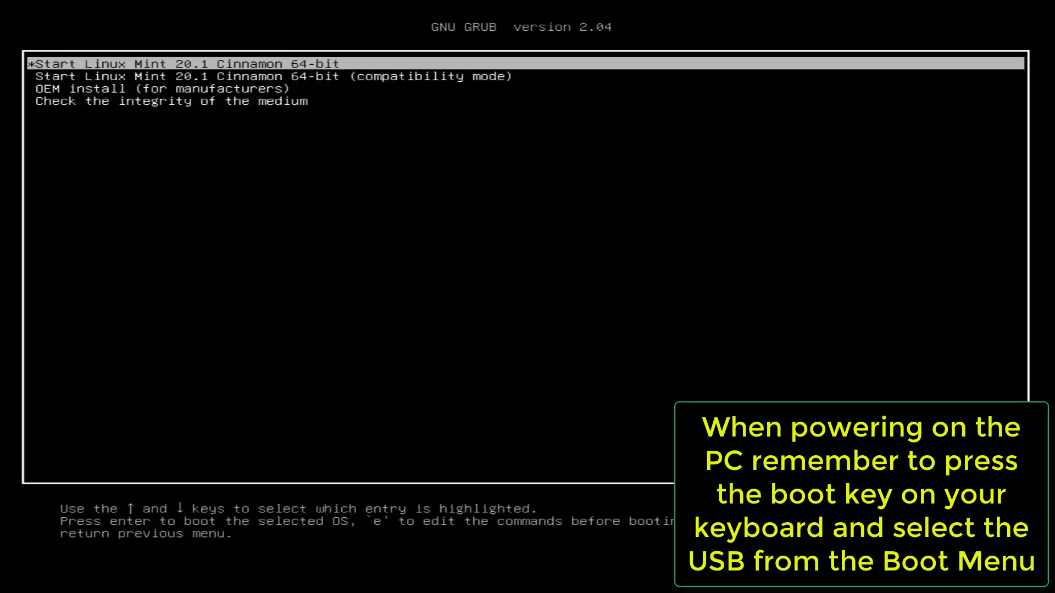
pyautogui.press('Return')
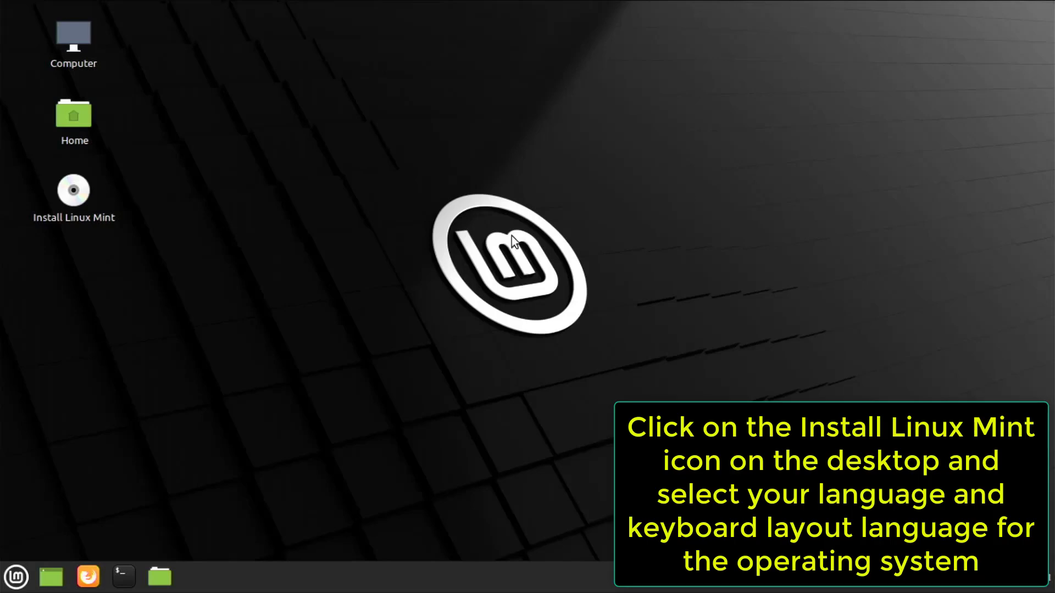
# Step: Start the Linux Mint installer and accept English as the language and English (US) as the keyboard layout
pyautogui.doubleClick(65, 188)
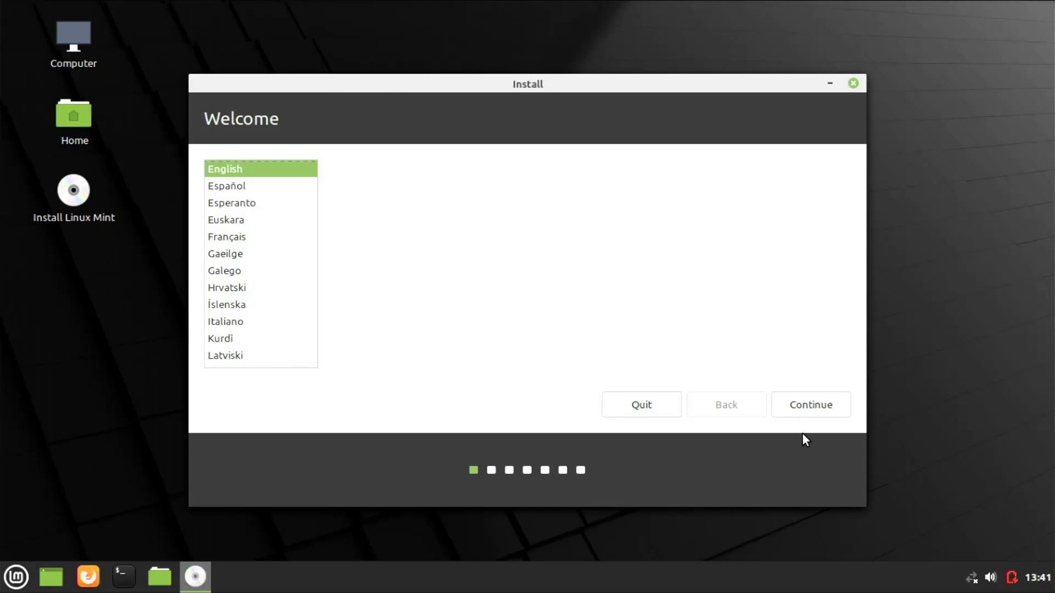
pyautogui.click(806, 407)
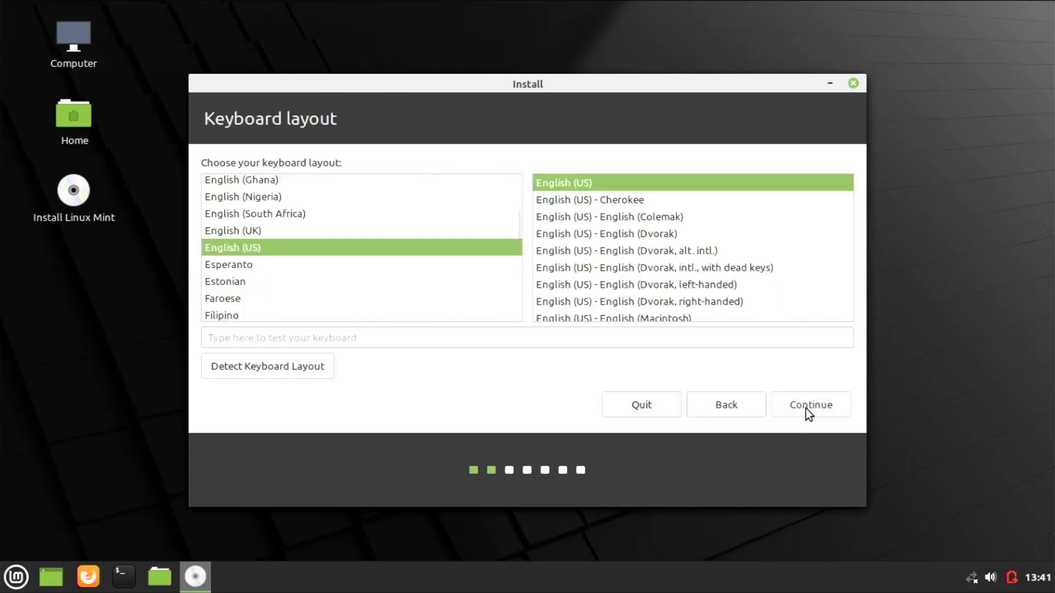
pyautogui.click(822, 400)
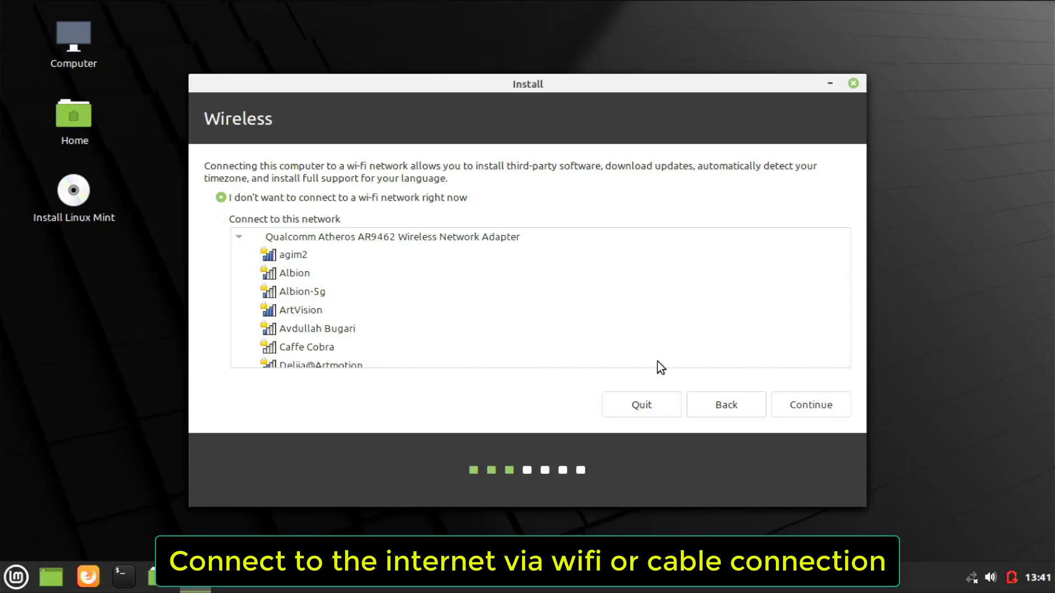
# Step: Connect to the PC2GO wireless network by entering the Wi-Fi password, and continue the installation
pyautogui.click(330, 221)
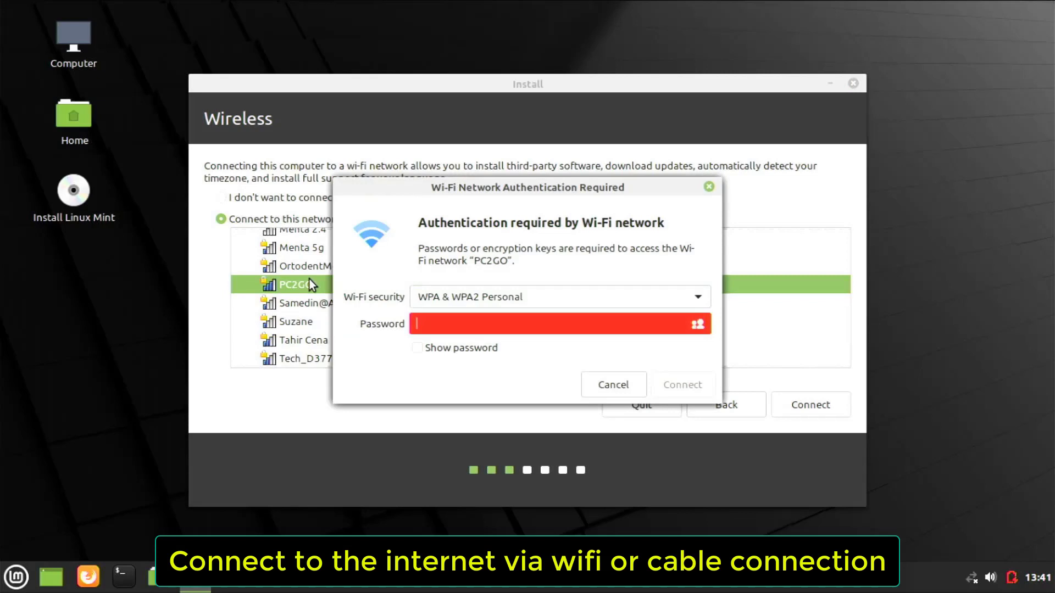
pyautogui.hotkey('ctrl', 'v')
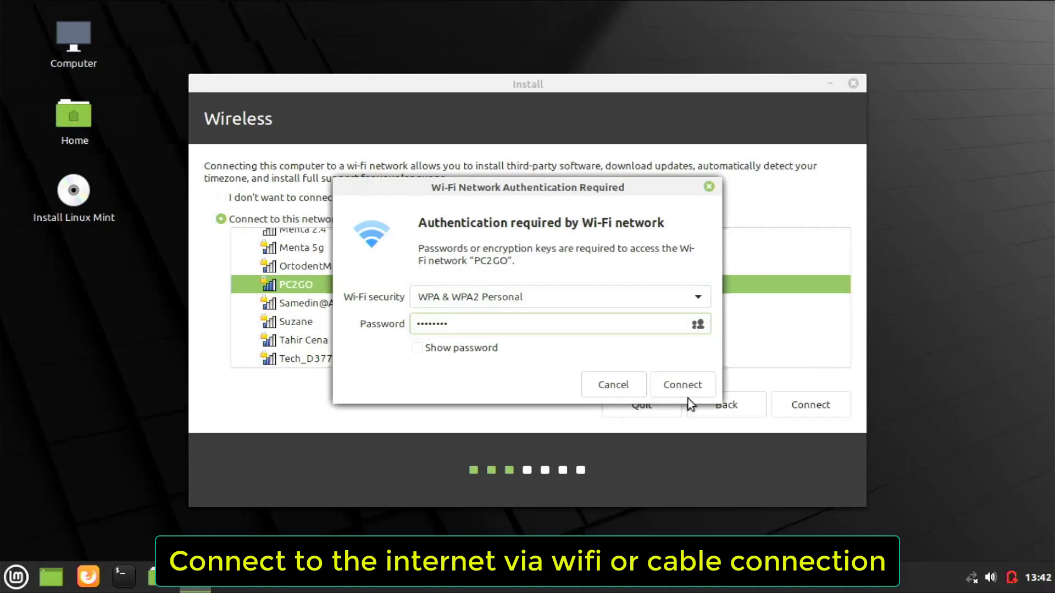
pyautogui.click(687, 394)
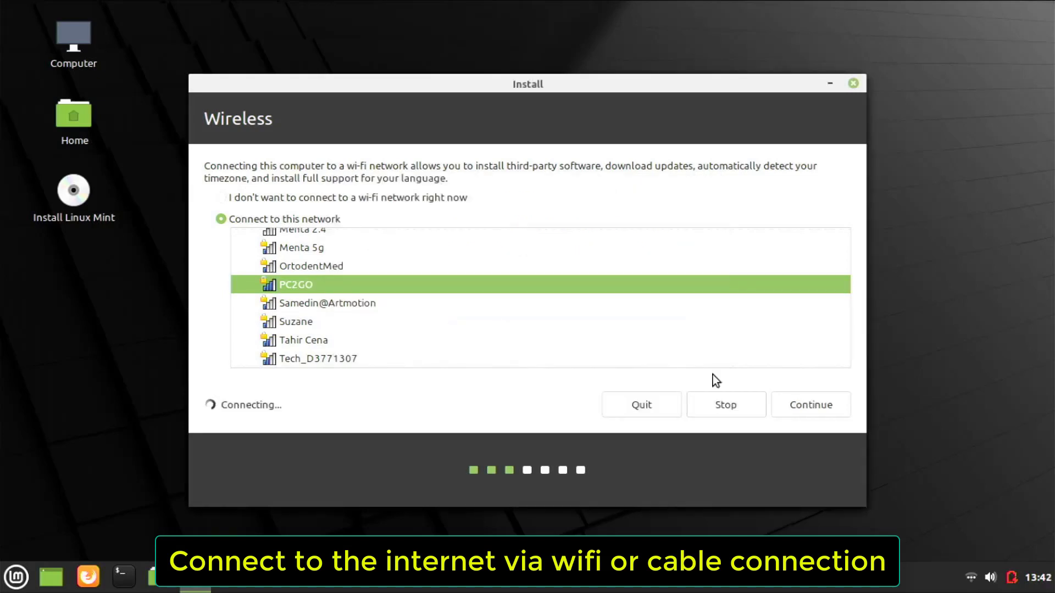
pyautogui.click(832, 407)
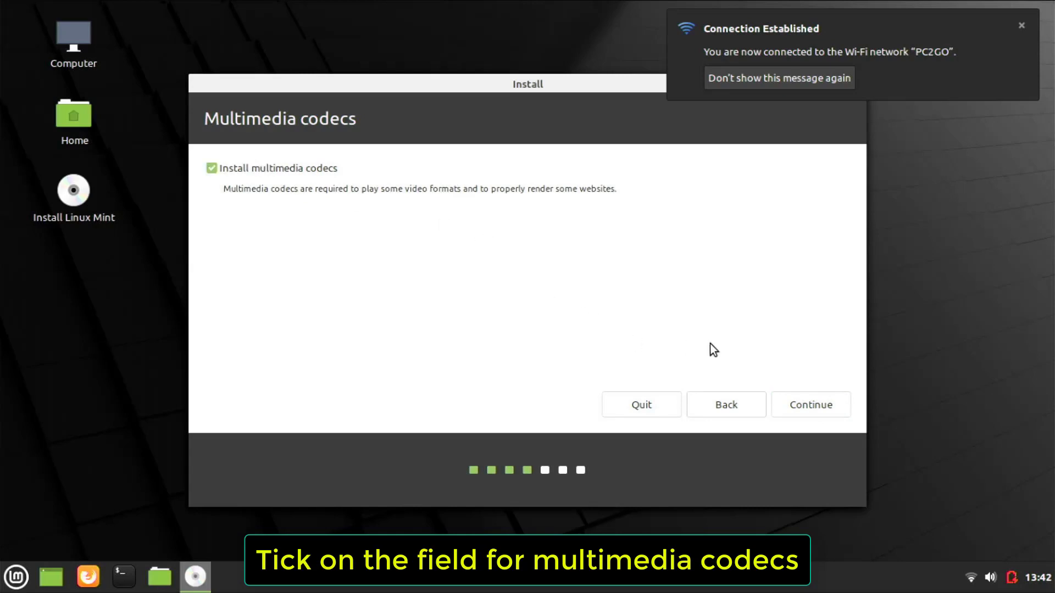
# Step: Accept installing multimedia codecs, choose to erase the disk and install Linux Mint, and confirm writing the changes to disk
pyautogui.click(800, 403)
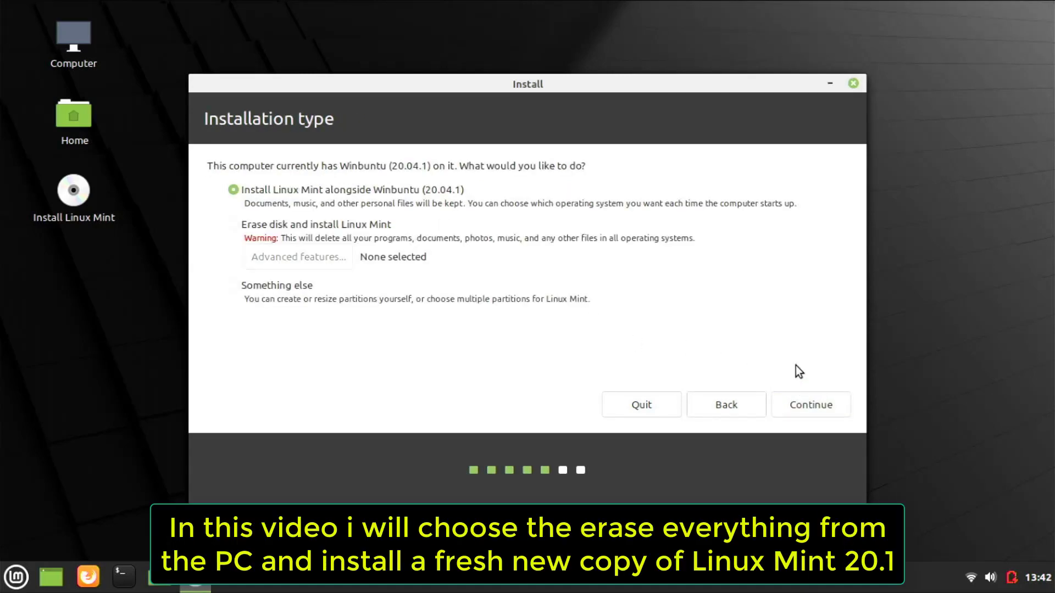
pyautogui.click(243, 224)
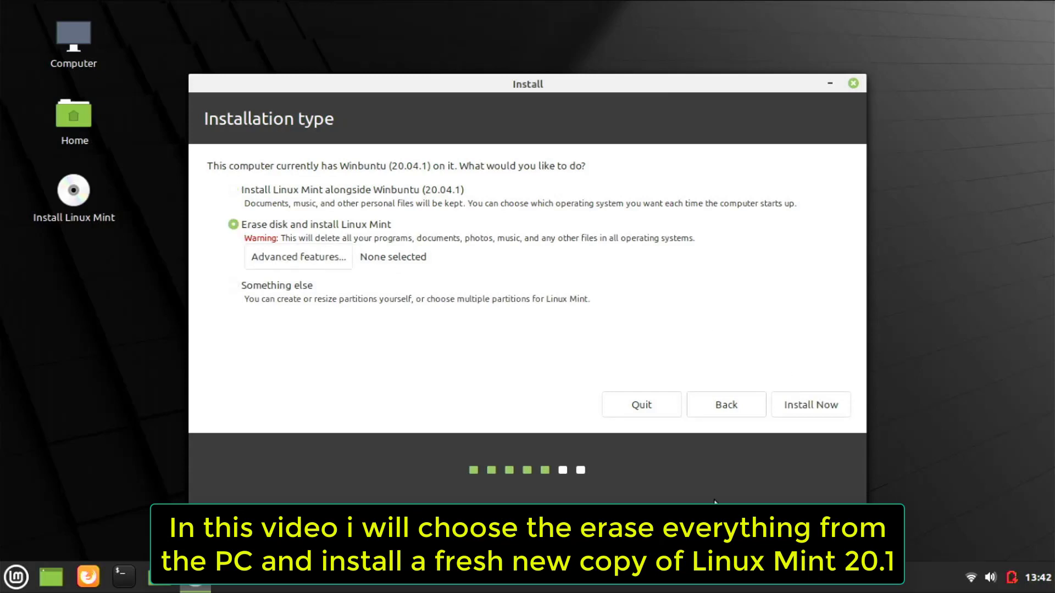
pyautogui.click(832, 407)
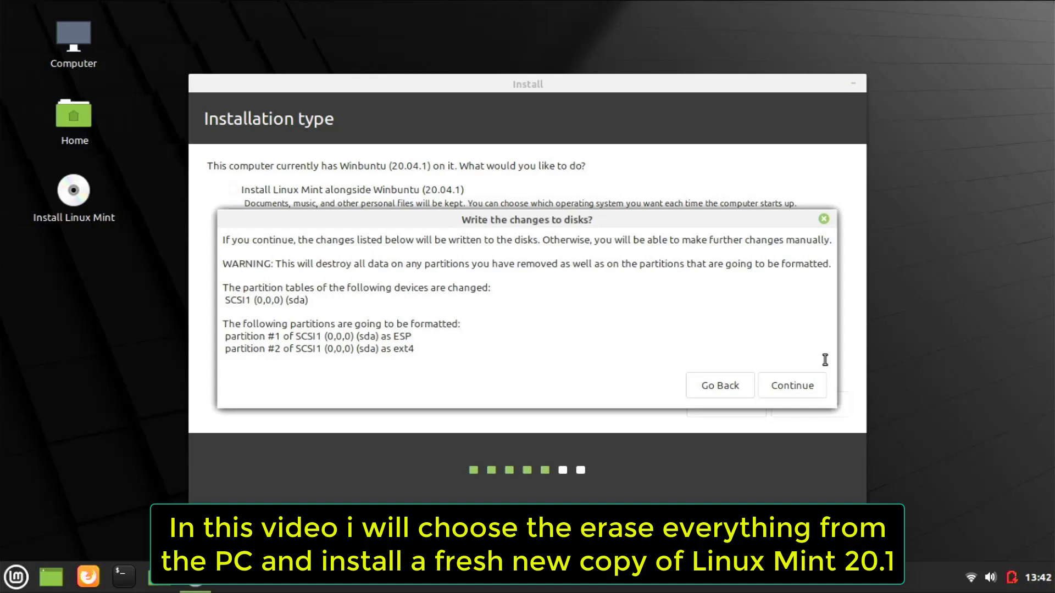
pyautogui.click(801, 387)
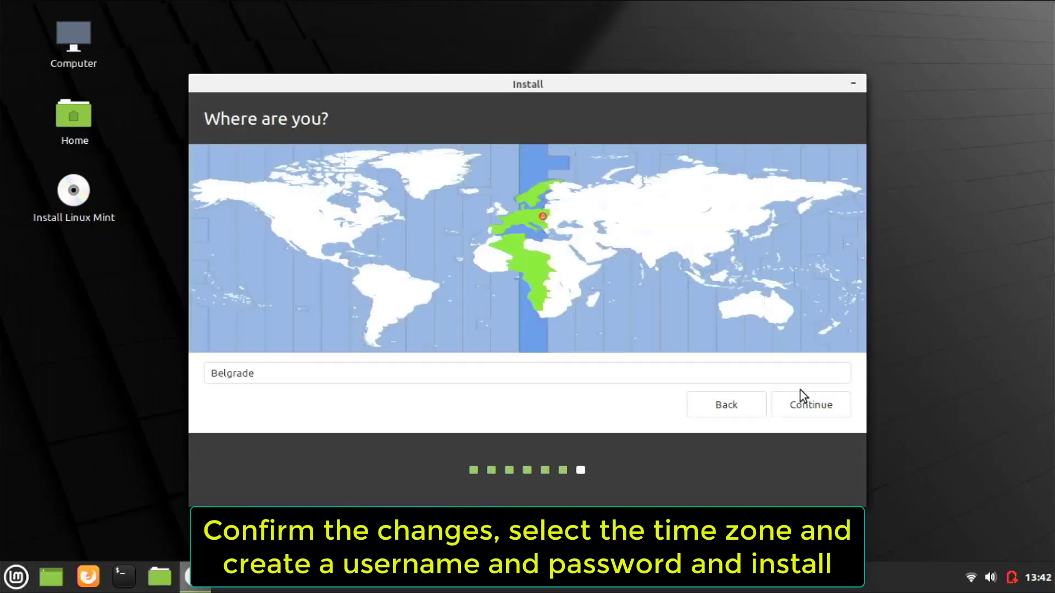
# Step: Set the location for the time zone to Chicago and continue
pyautogui.click(324, 240)
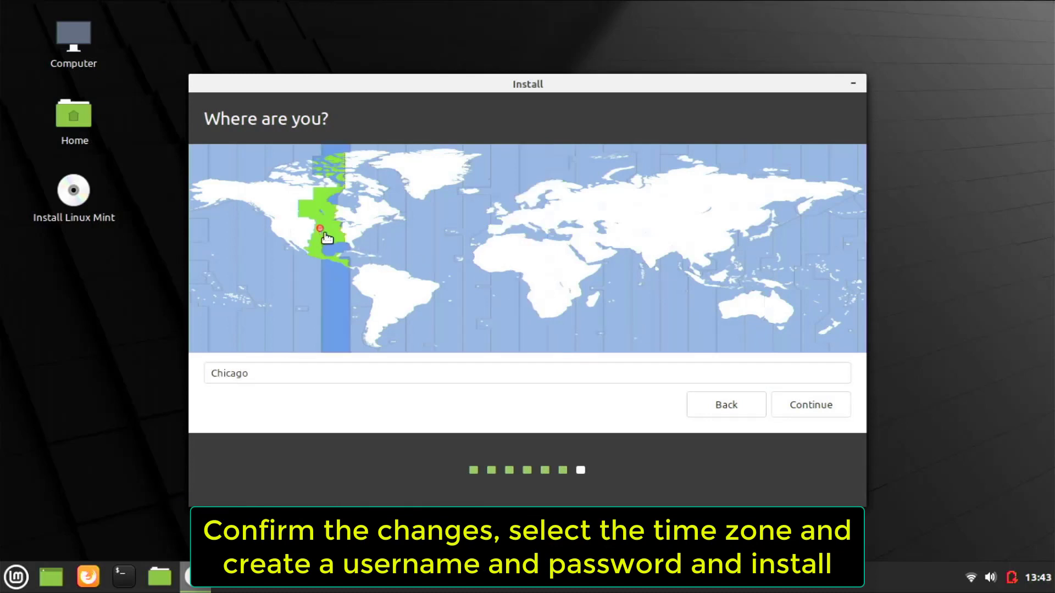
pyautogui.click(827, 407)
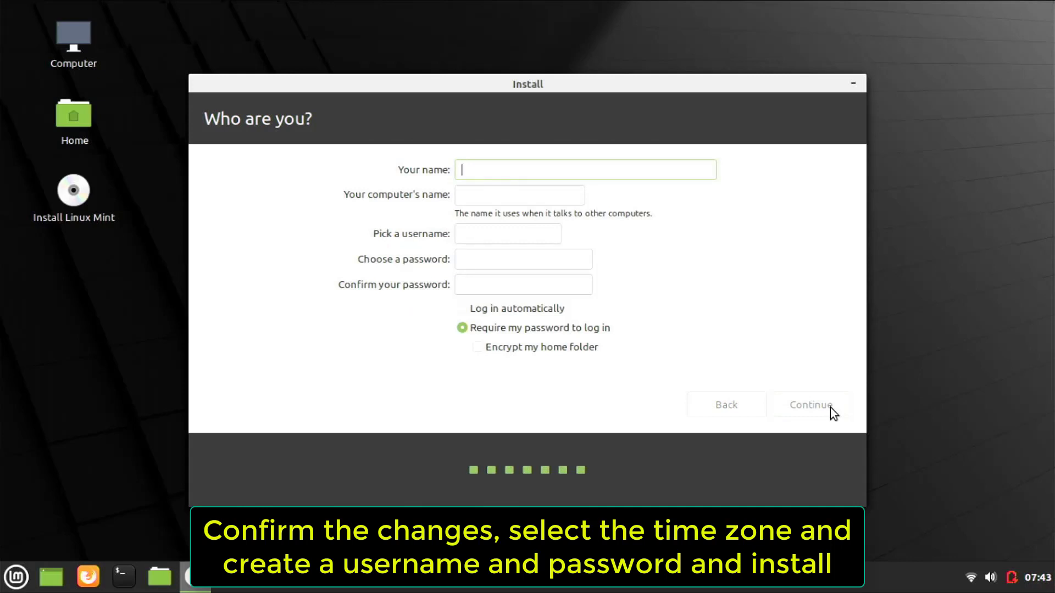
# Step: Create the user account by entering the user's name, the account password and its confirmation, with automatic login, and continue the installation
pyautogui.write('edd')
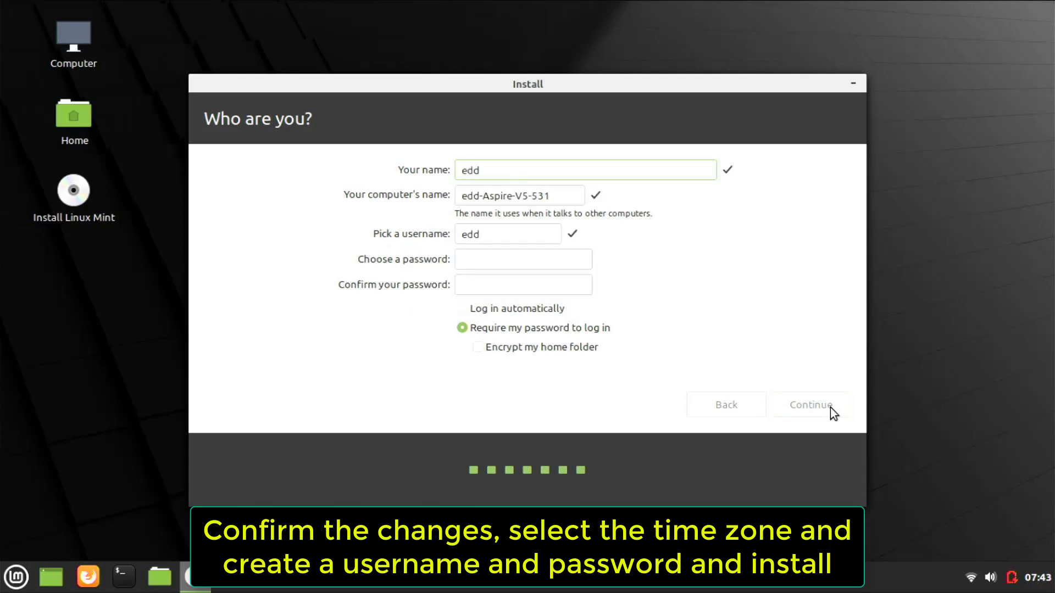
pyautogui.click(572, 261)
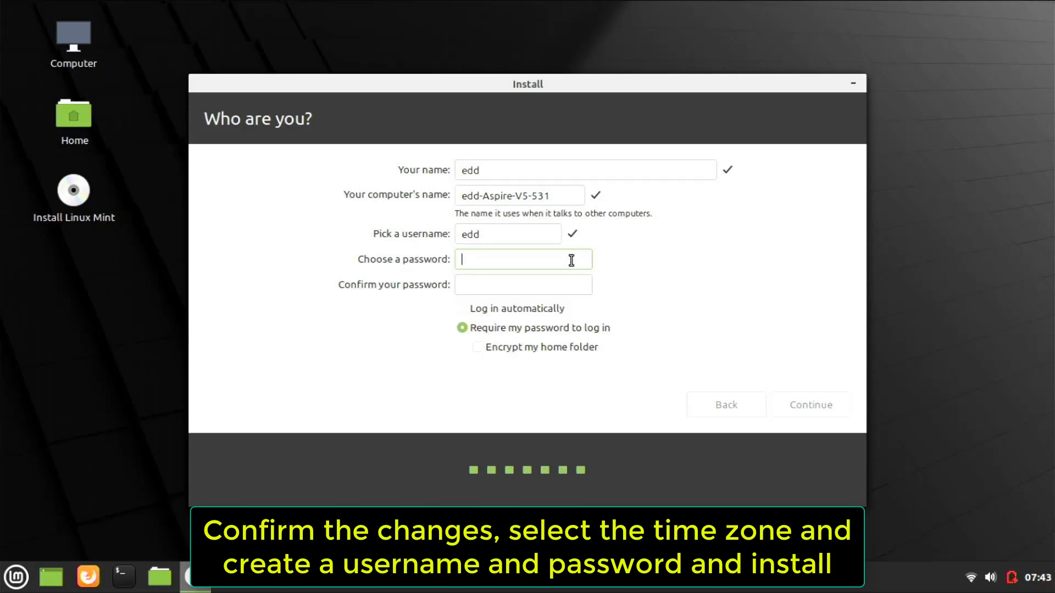
pyautogui.write('******')
pyautogui.press('Tab')
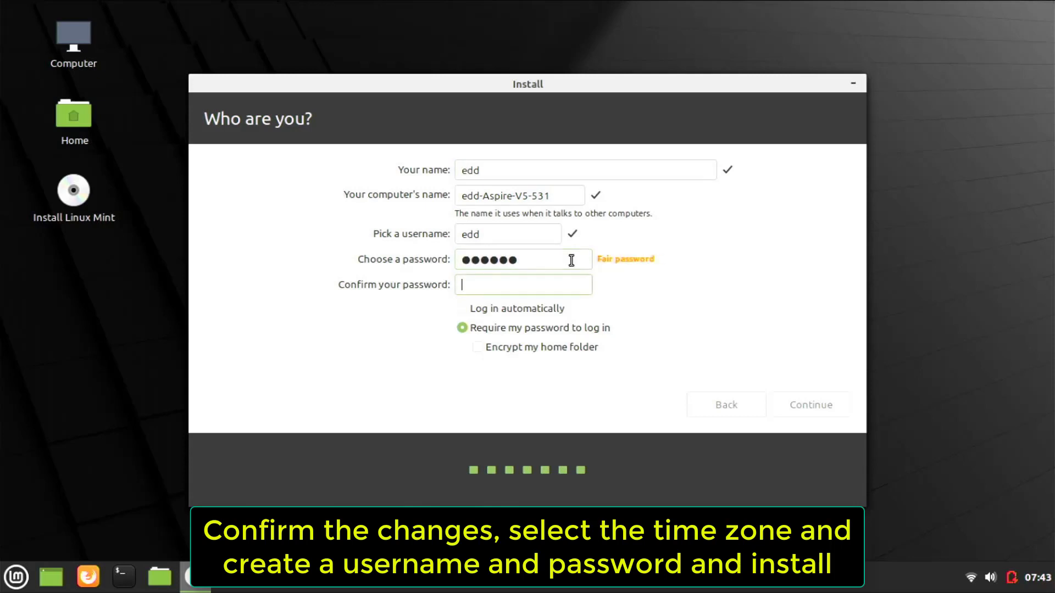
pyautogui.write('******')
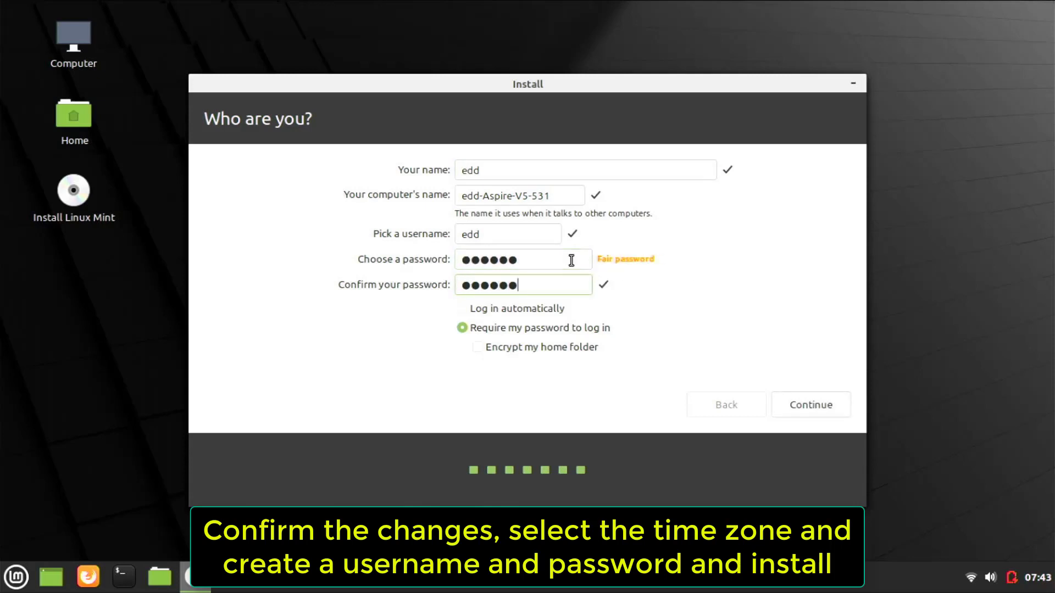
pyautogui.click(511, 312)
pyautogui.click(801, 404)
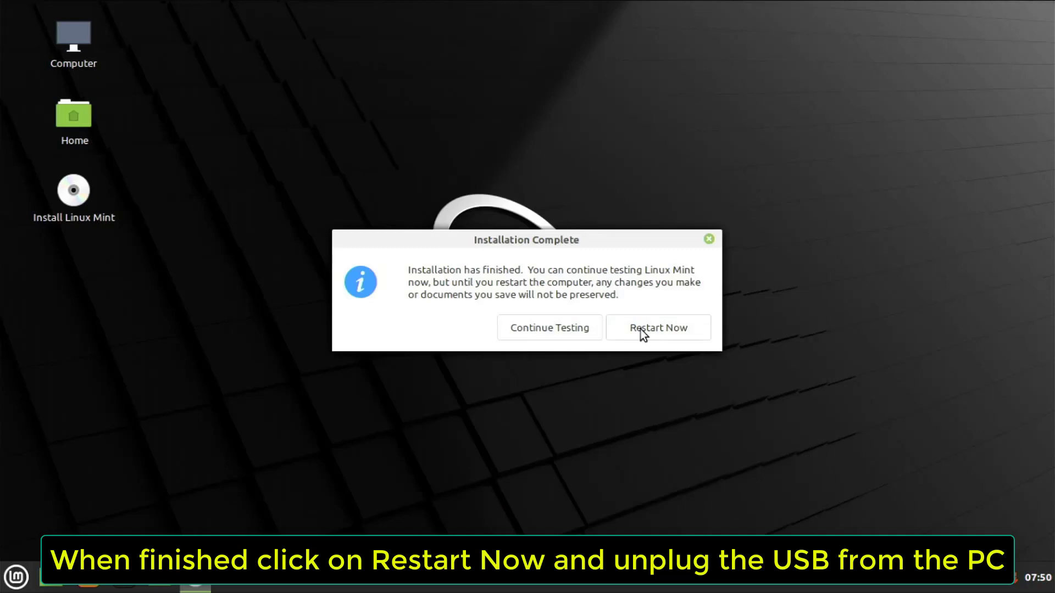
# Step: Restart the computer to finish the Linux Mint installation
pyautogui.click(648, 331)
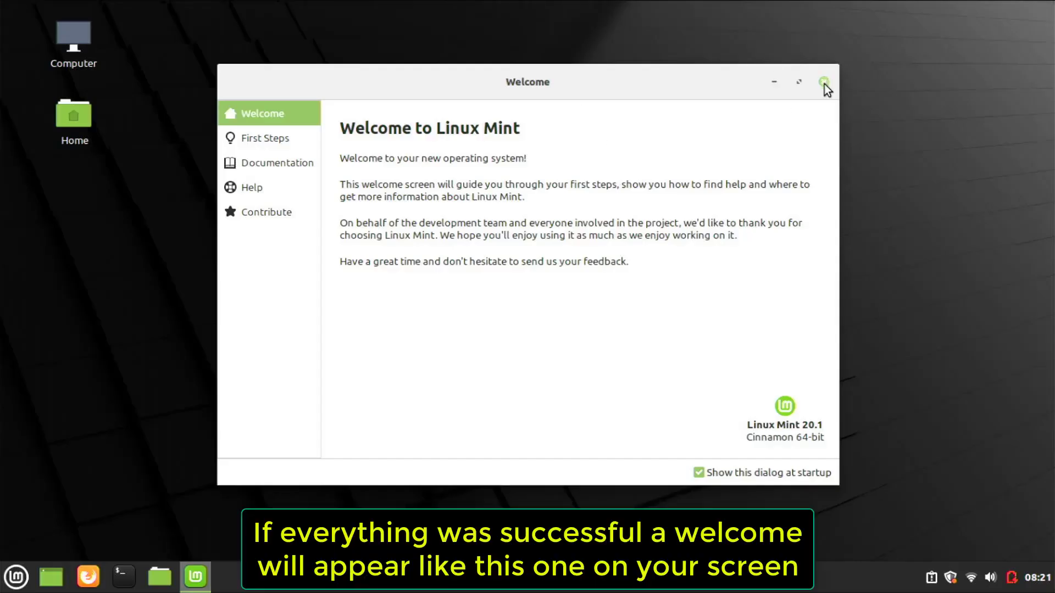
# Step: Close the Welcome window and browse the installed applications by category, from Office and Sound & Video to the end of Preferences
pyautogui.click(825, 81)
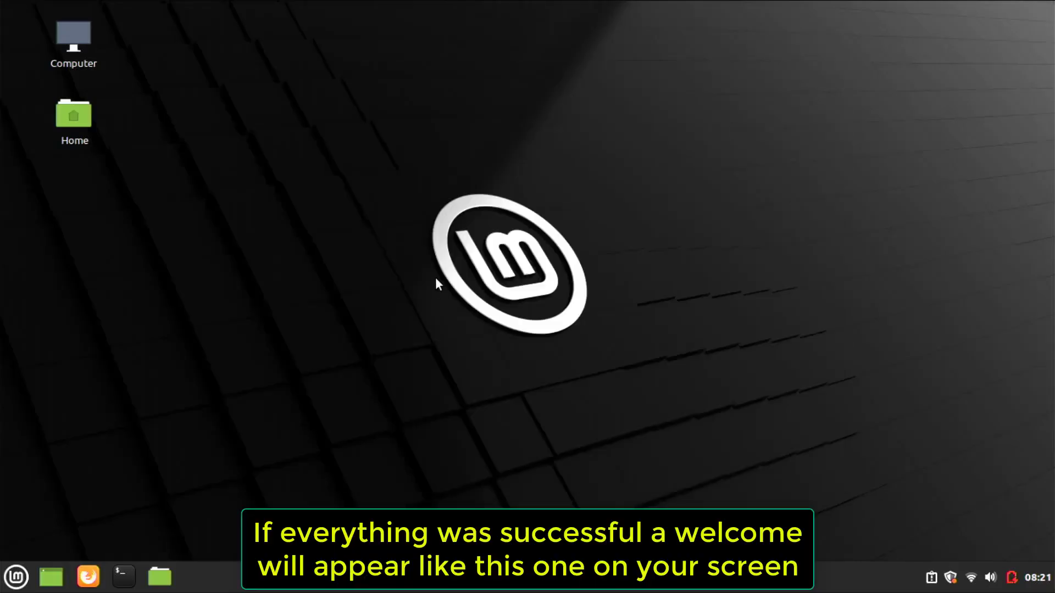
pyautogui.rightClick(435, 277)
pyautogui.press('Escape')
pyautogui.click(16, 577)
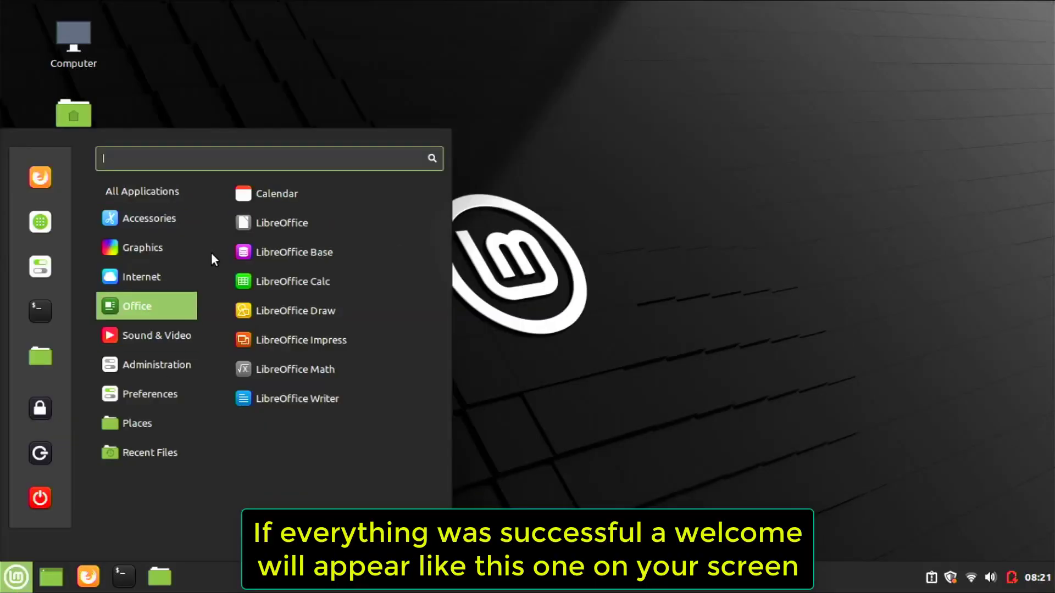
pyautogui.moveTo(140, 336)
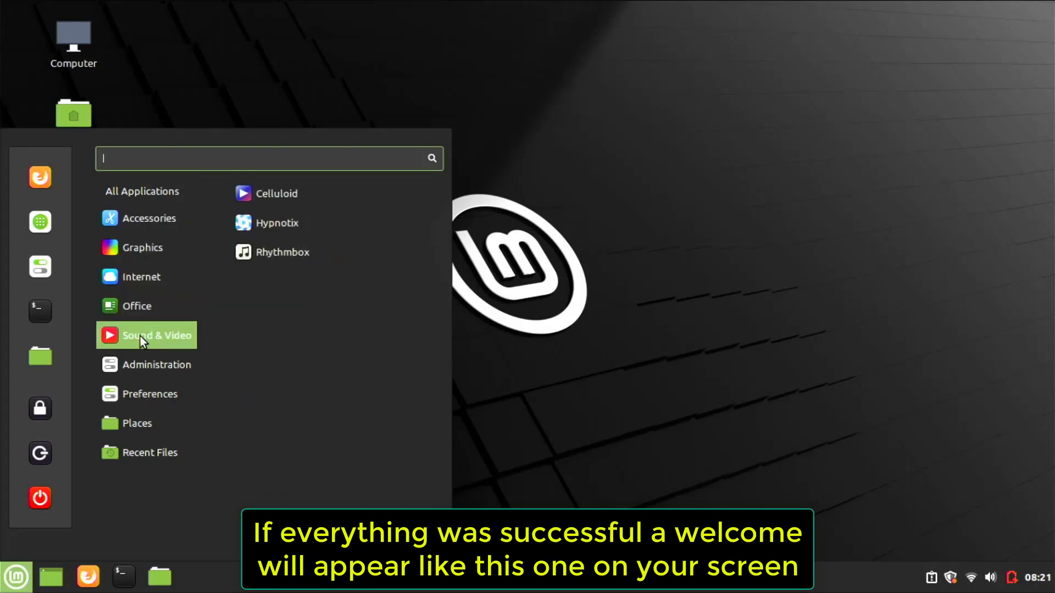
pyautogui.moveTo(143, 393)
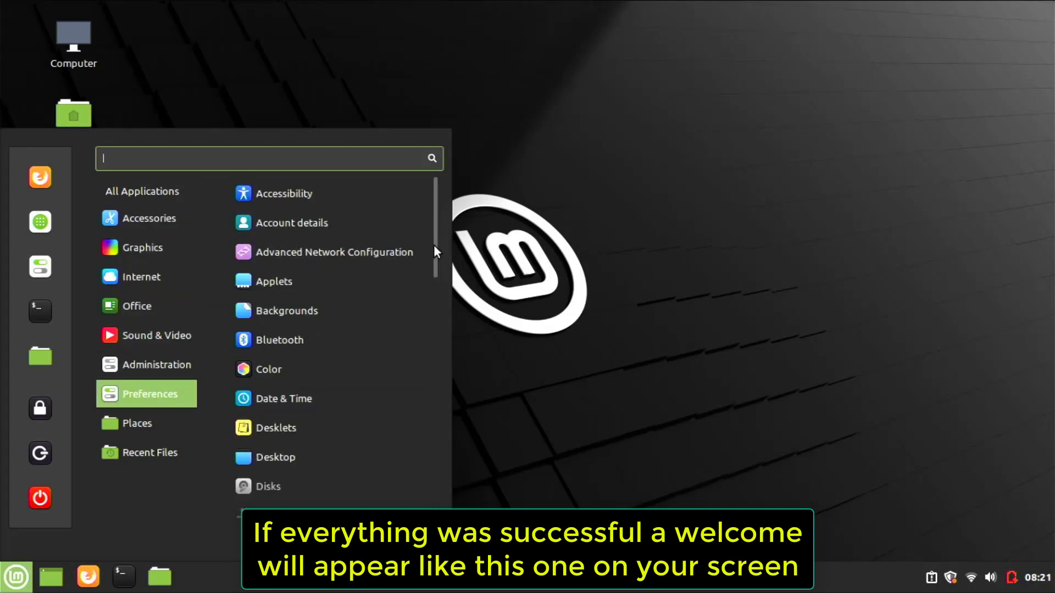
pyautogui.moveTo(433, 245); pyautogui.dragTo(435, 497)
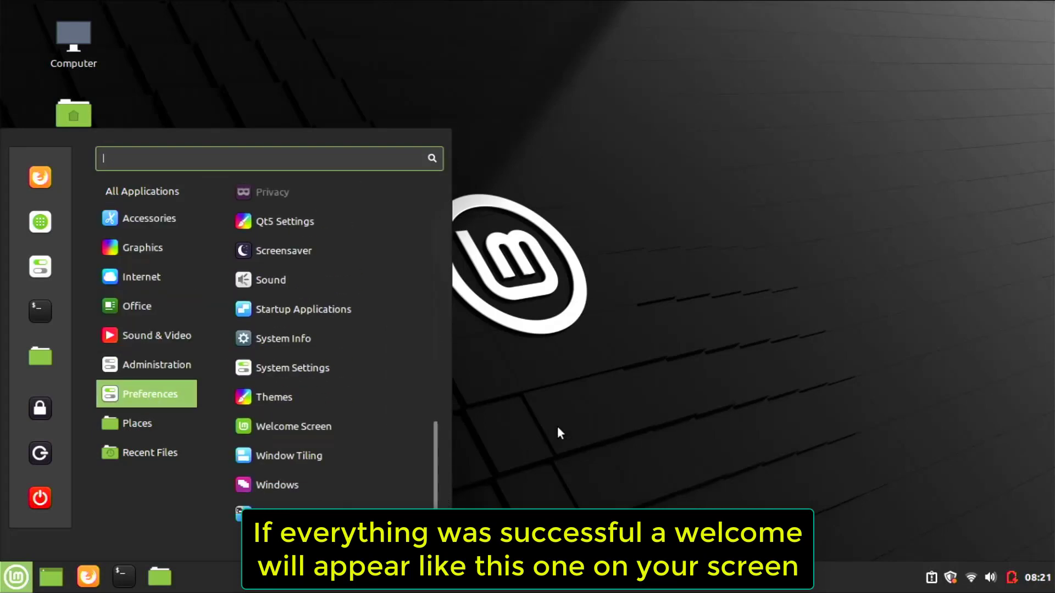
# Step: Open a terminal window and close it again, and check the sound controls briefly
pyautogui.click(42, 308)
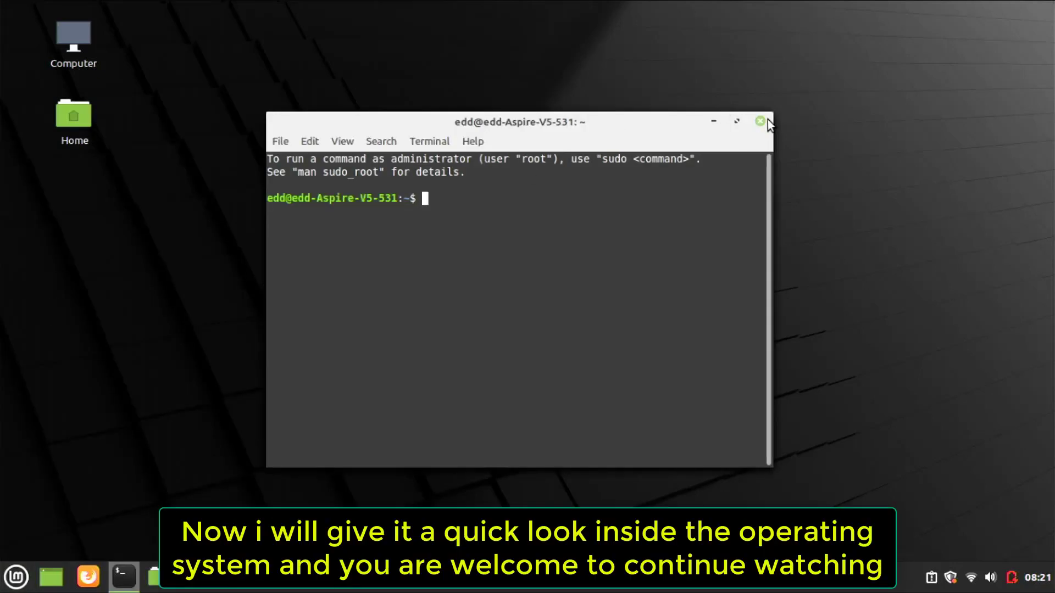
pyautogui.click(766, 120)
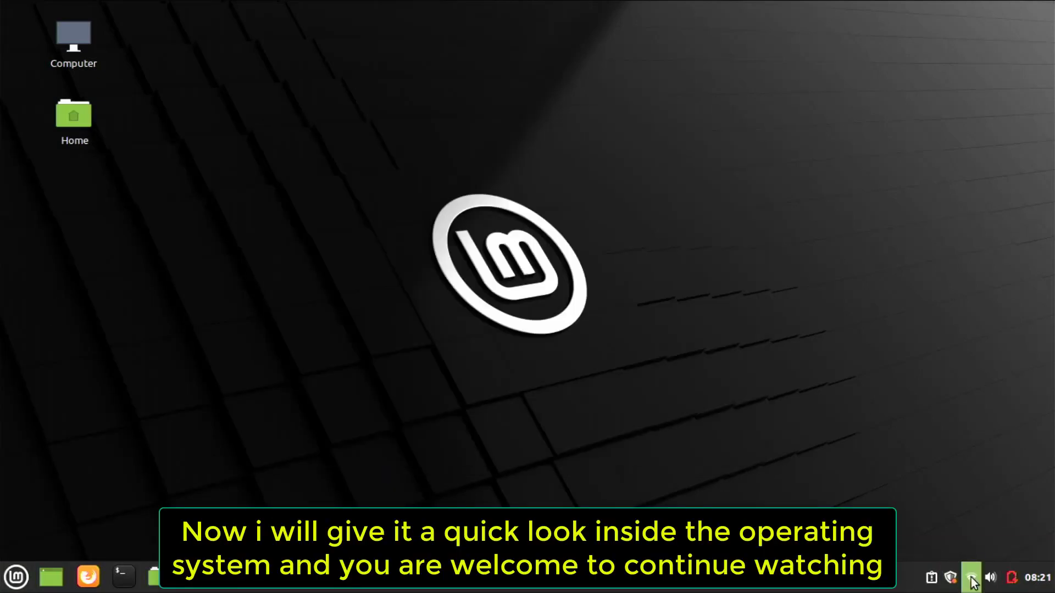
pyautogui.click(990, 577)
pyautogui.click(455, 276)
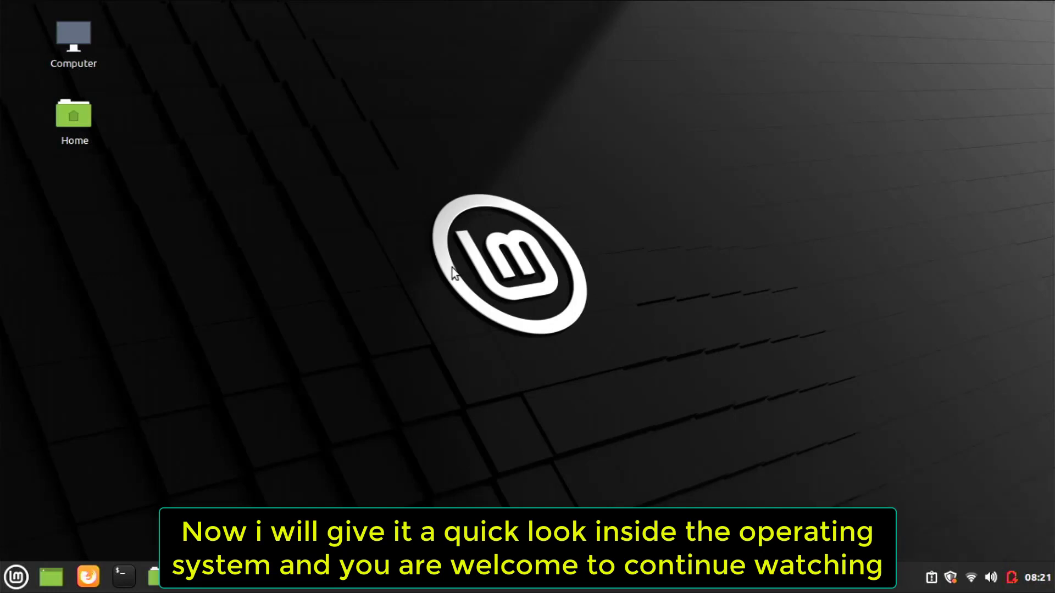
# Step: Switch to Firefox, open youtube.com from the suggested sites and look over its home page
pyautogui.click(89, 576)
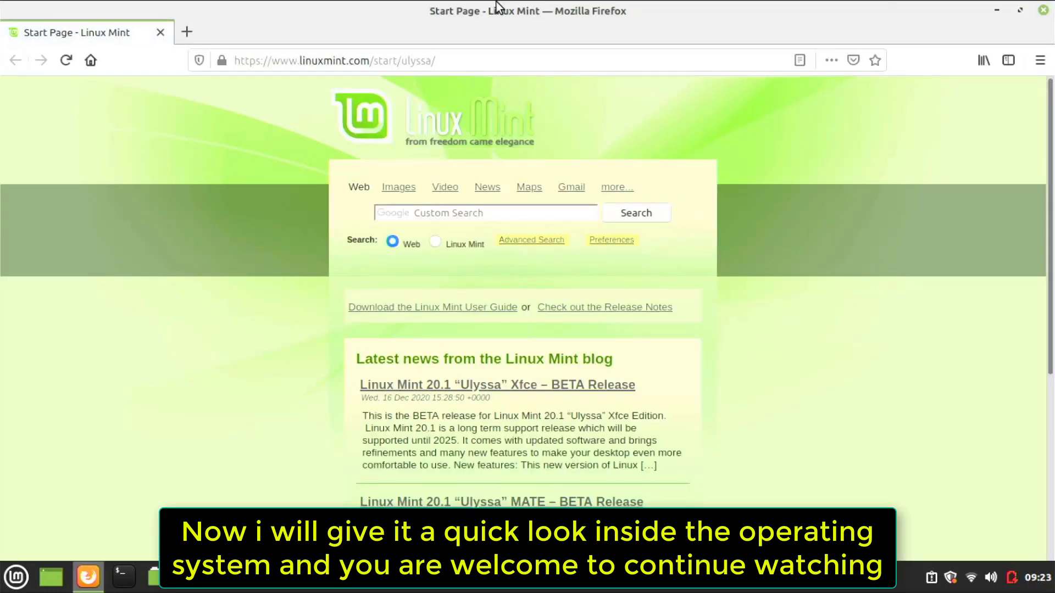
pyautogui.click(425, 61)
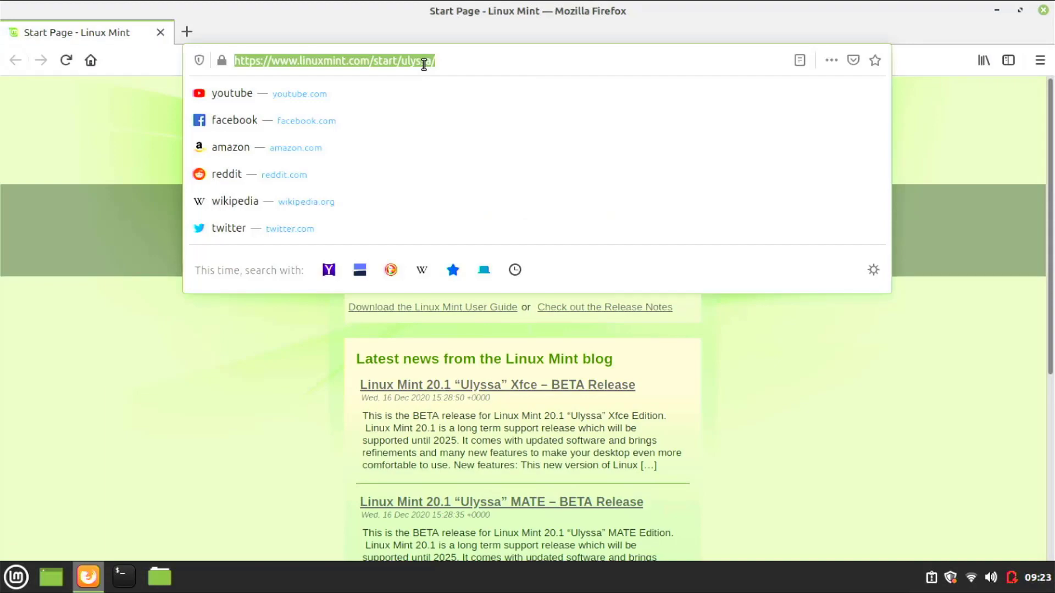
pyautogui.click(239, 100)
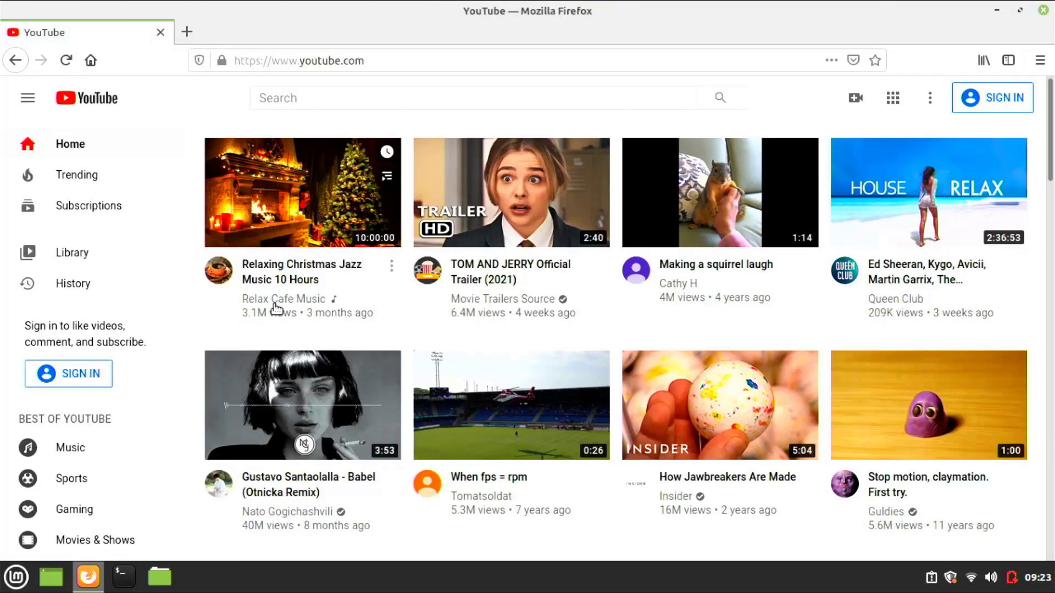
pyautogui.moveTo(1044, 159); pyautogui.dragTo(1044, 110)
# Step: Visit reddit.com and amazon.com in the same tab, and close the browser
pyautogui.click(450, 62)
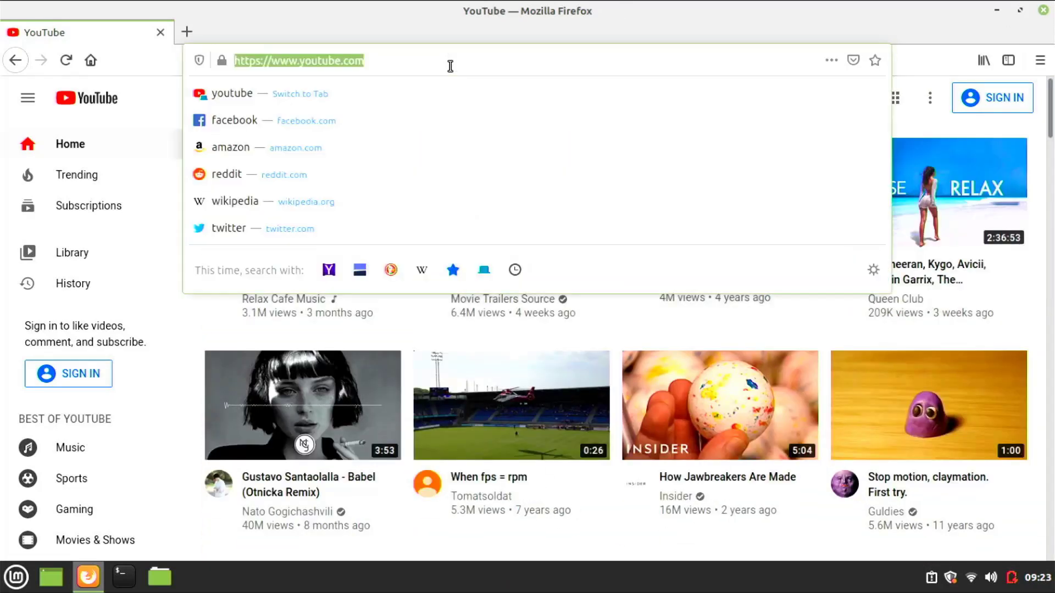
pyautogui.click(225, 175)
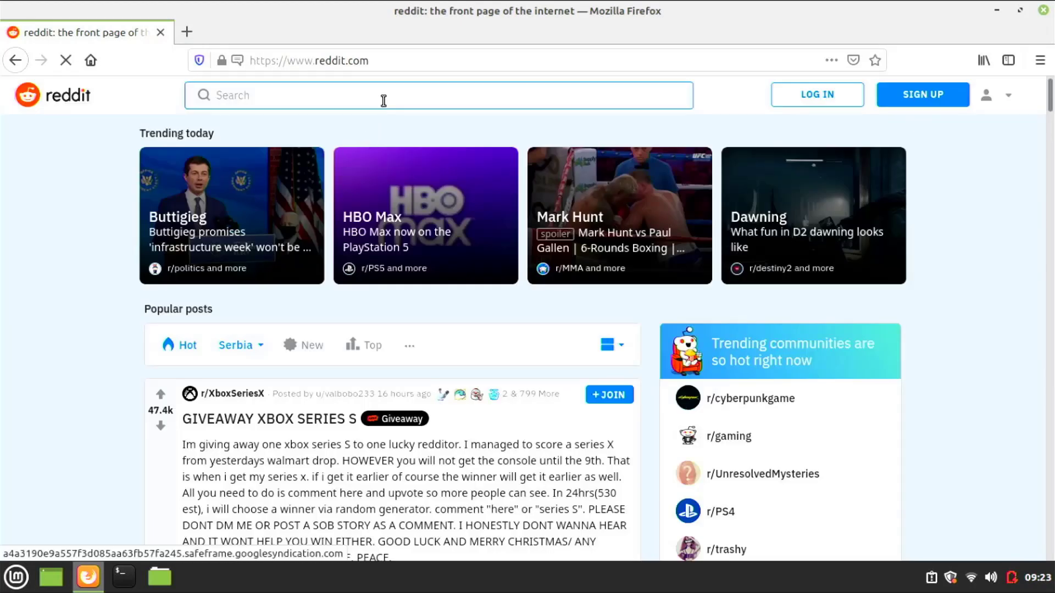
pyautogui.click(387, 63)
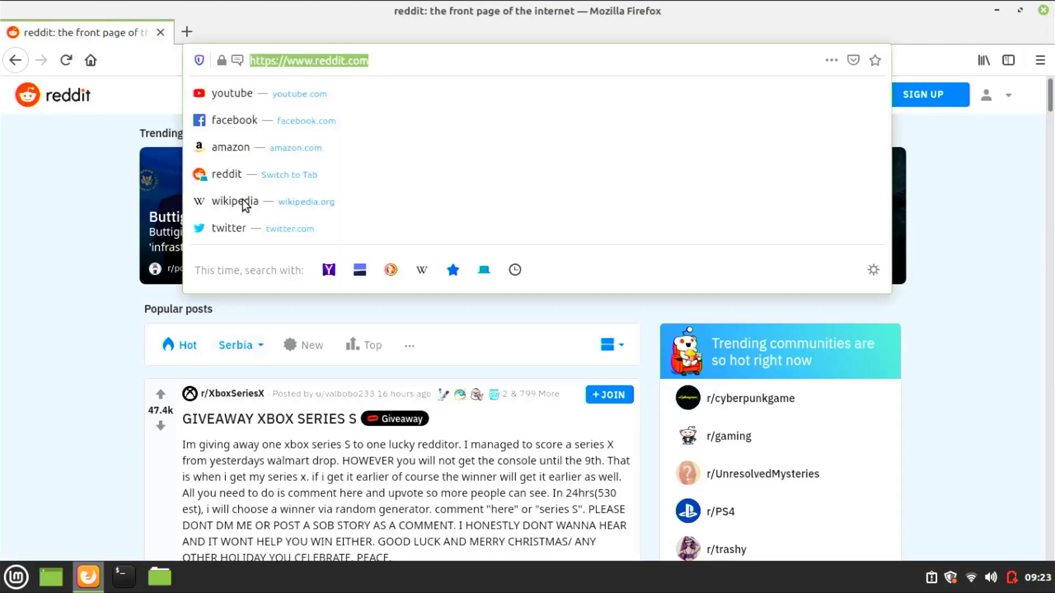
pyautogui.click(220, 145)
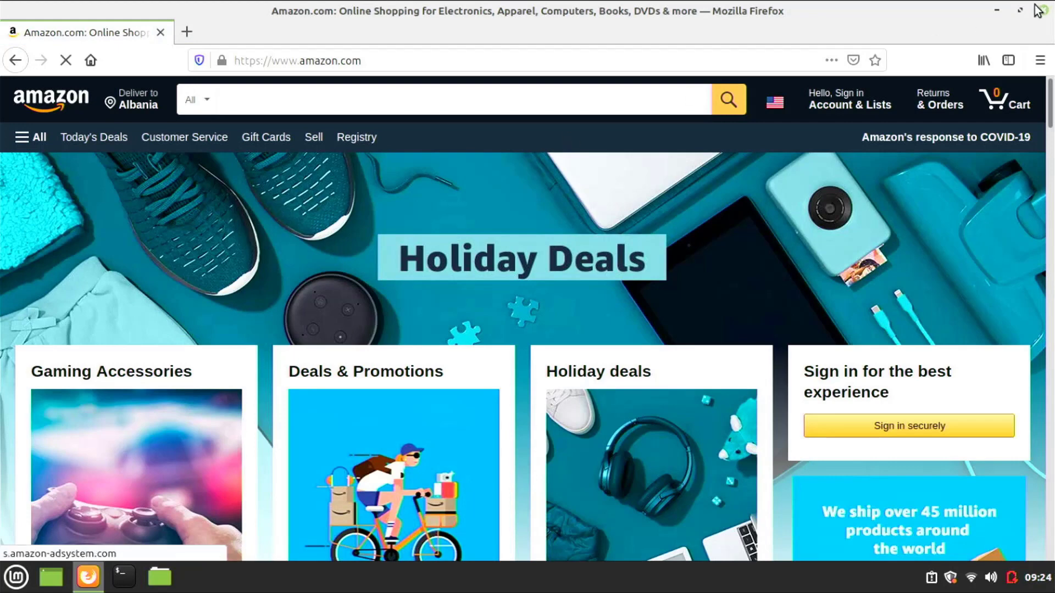
pyautogui.click(1043, 10)
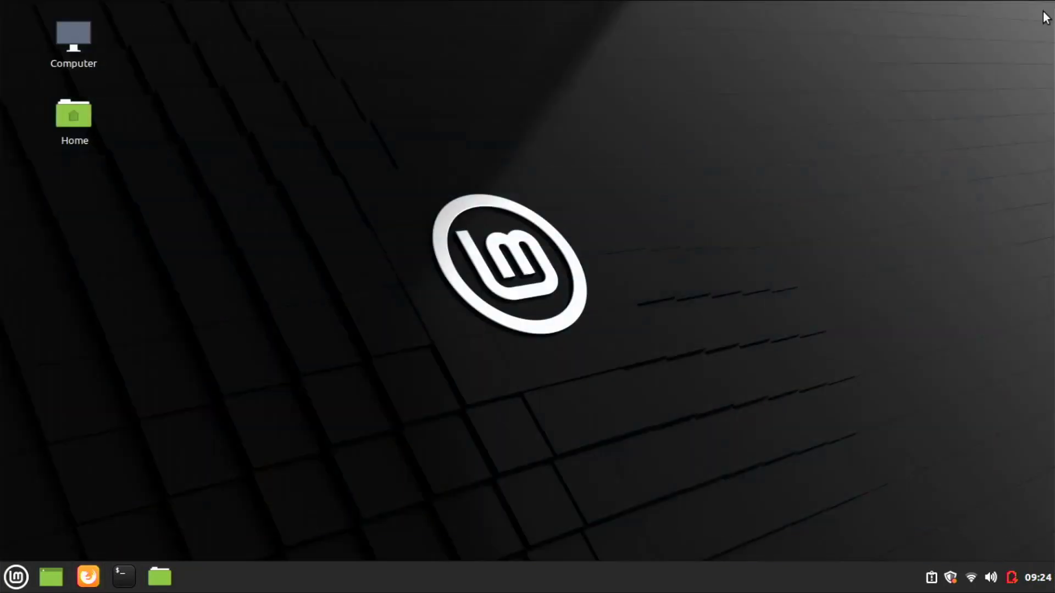
# Step: Change the desktop background to the green tiled Linux Mint image by Sele with the slanted logo, and reveal the desktop
pyautogui.rightClick(195, 329)
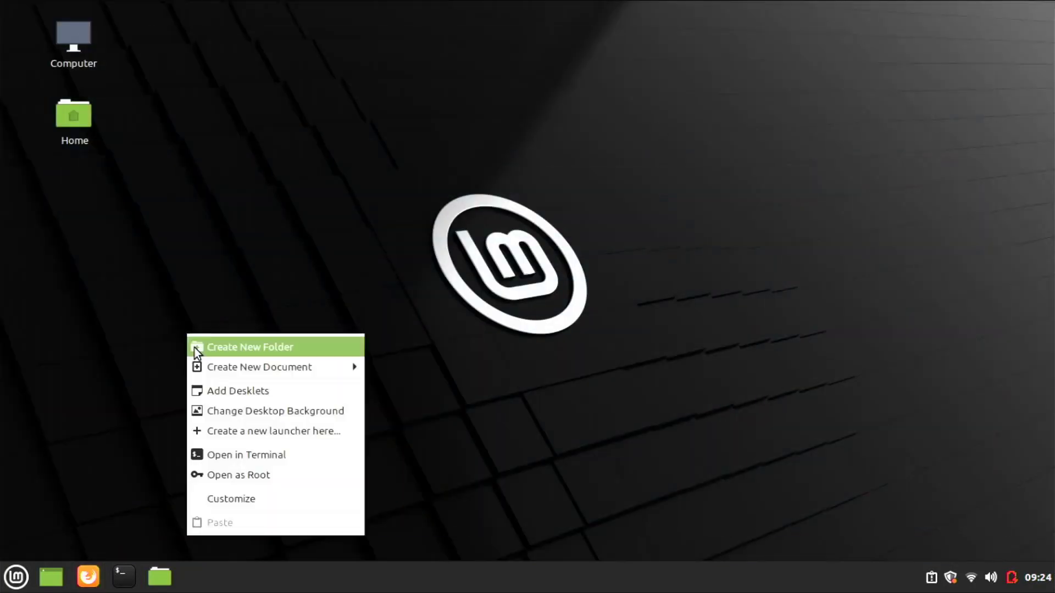
pyautogui.click(232, 412)
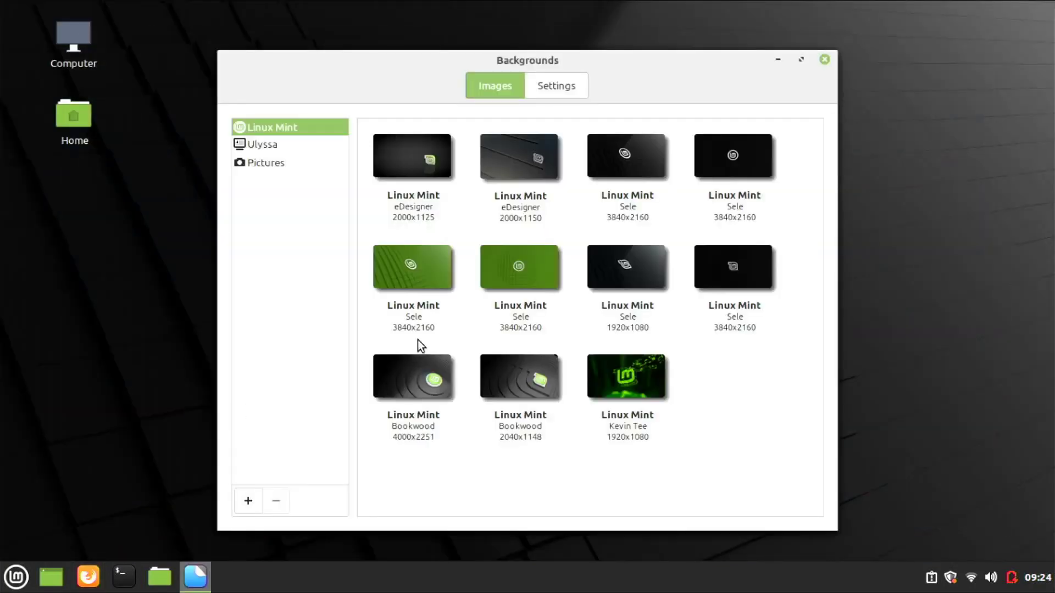
pyautogui.click(412, 283)
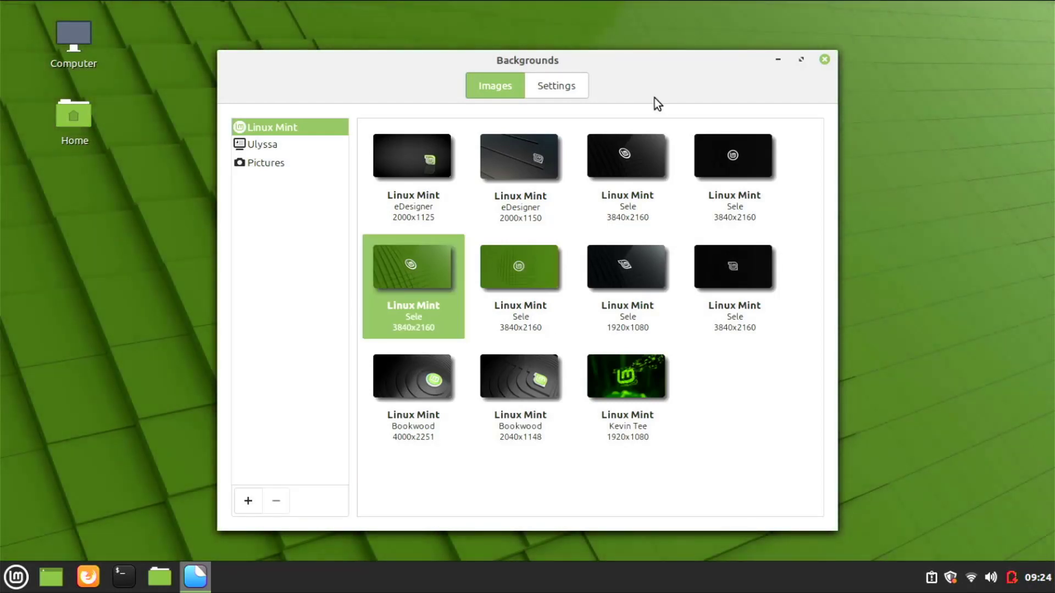
pyautogui.click(778, 59)
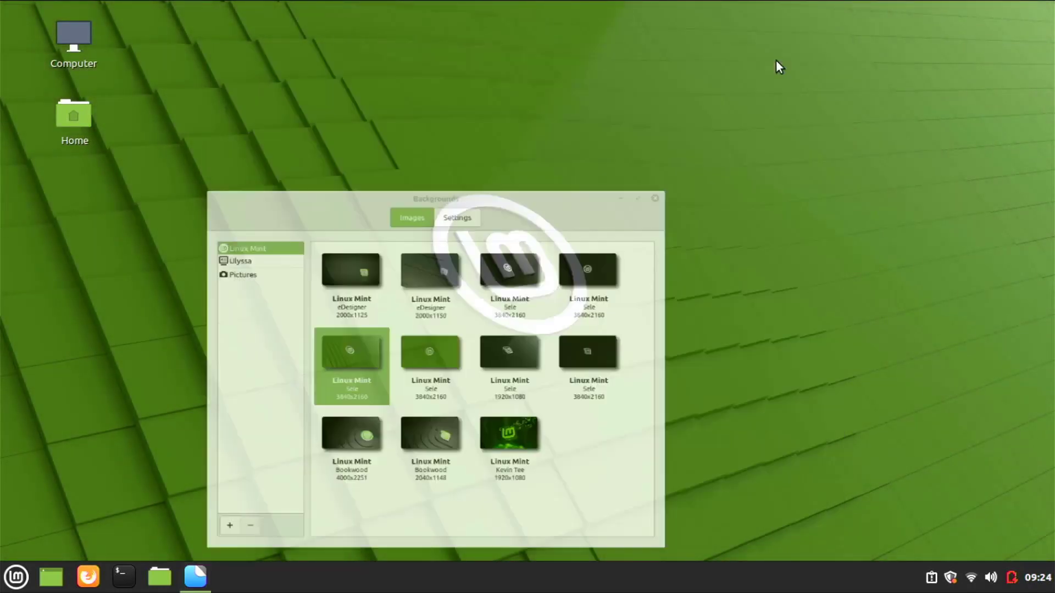
# Step: Try the Pennsylvania and Nanpu Bridge images from the Ulyssa collection as desktop background, and reveal the desktop
pyautogui.click(195, 577)
pyautogui.click(262, 144)
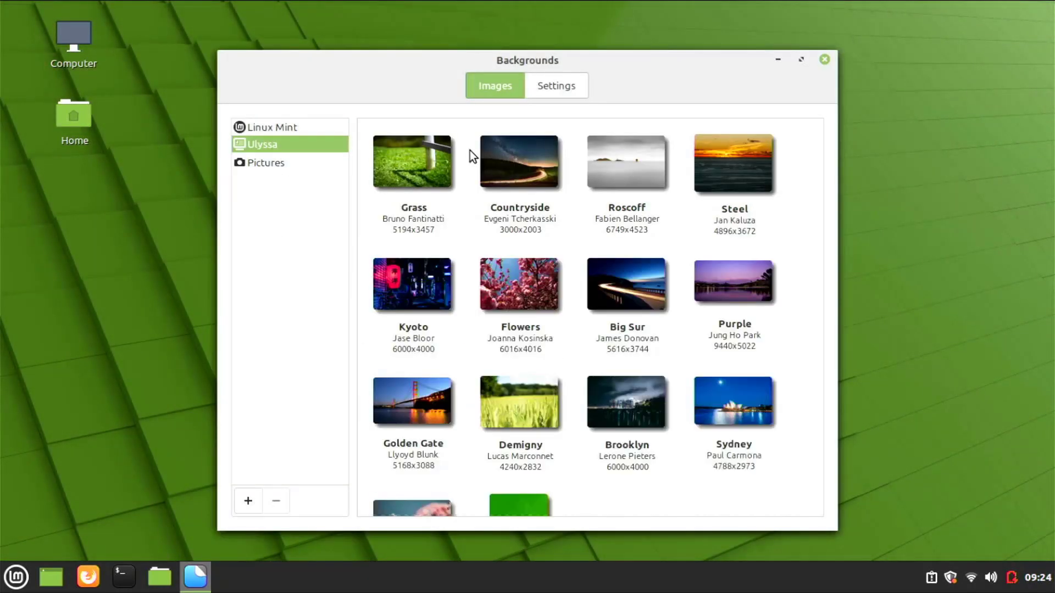
pyautogui.moveTo(823, 273); pyautogui.dragTo(807, 472)
pyautogui.click(411, 317)
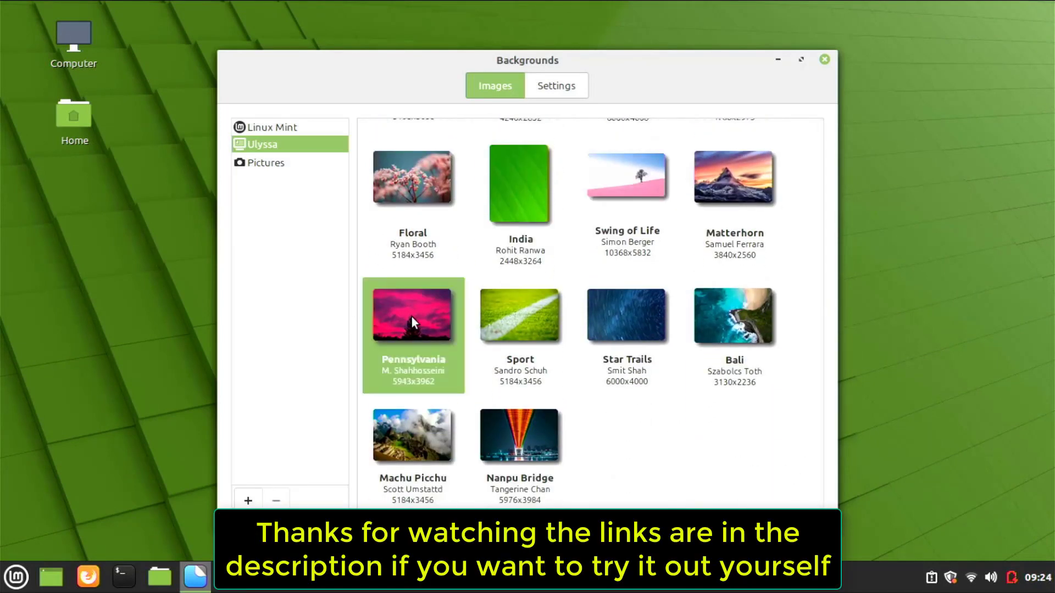
pyautogui.click(513, 452)
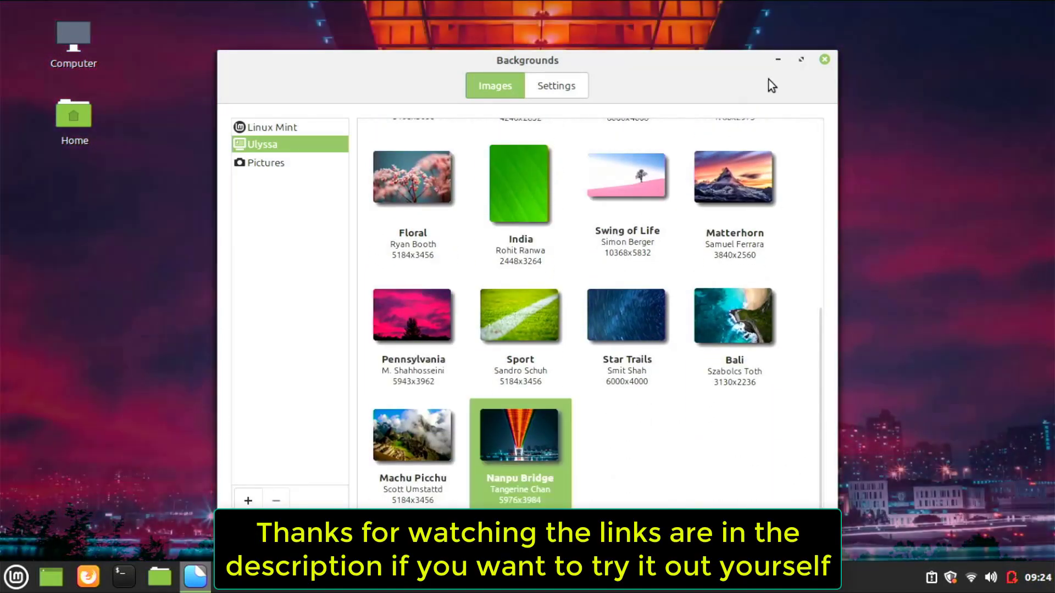
pyautogui.click(778, 59)
# Step: Try the Swing of Life background, set the desktop background to Matterhorn and close the Backgrounds settings
pyautogui.click(195, 577)
pyautogui.click(648, 185)
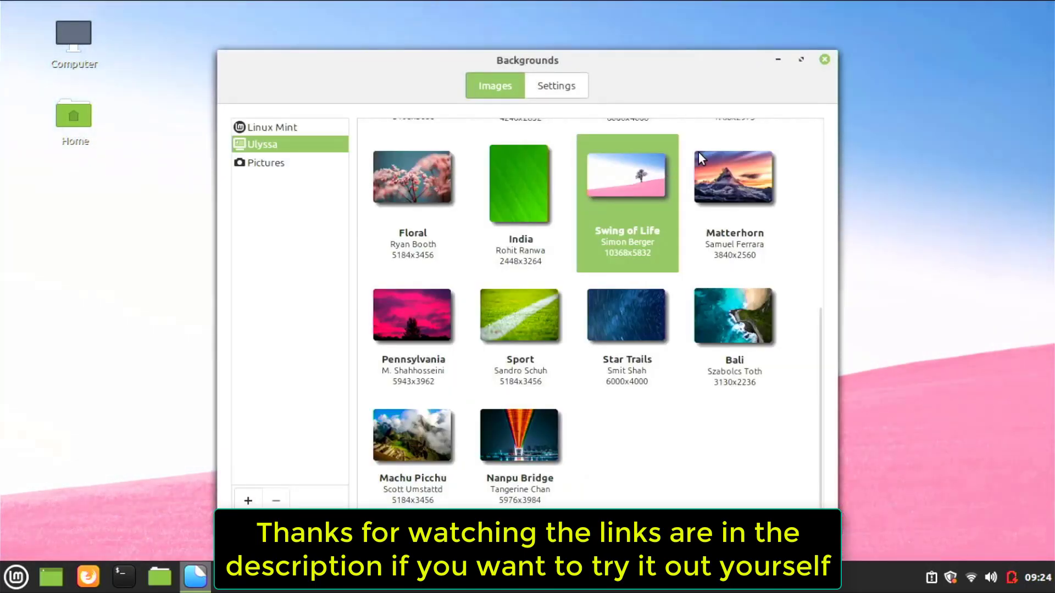
pyautogui.click(755, 164)
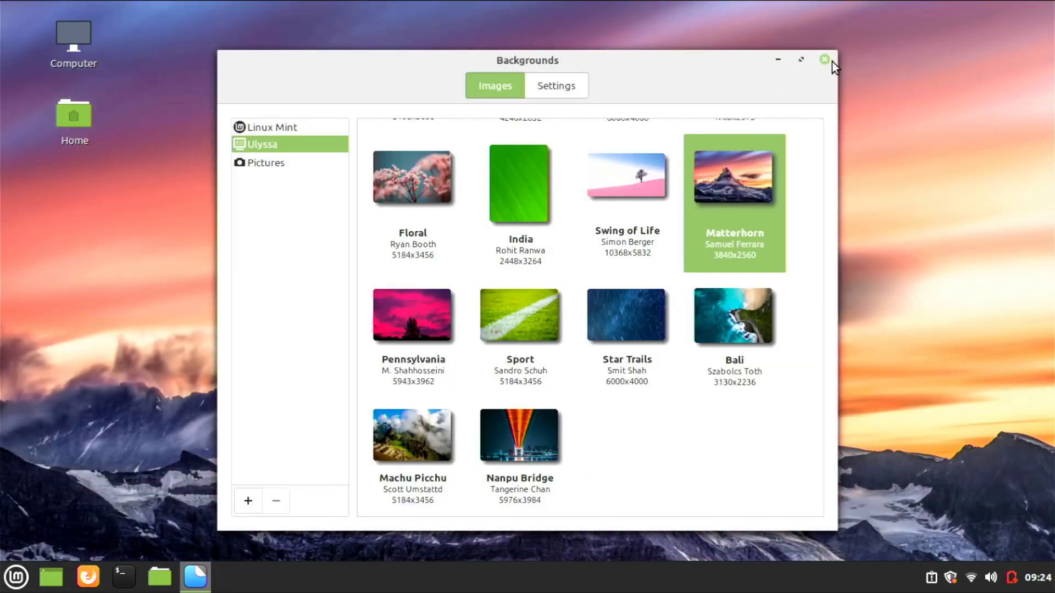
pyautogui.click(826, 60)
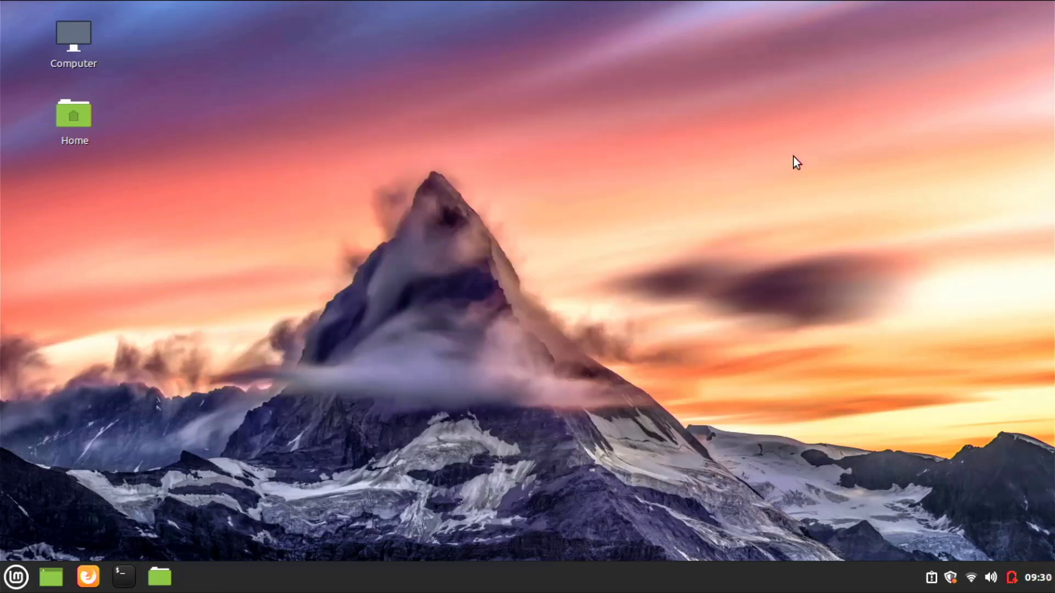
# Step: Shut down the Linux Mint session
pyautogui.click(17, 576)
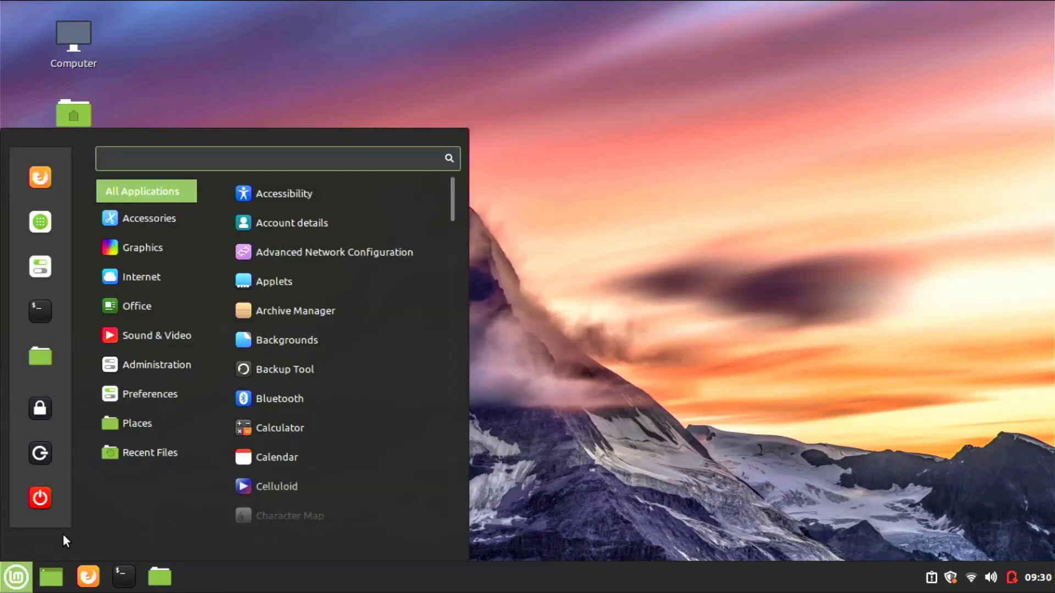
pyautogui.click(25, 503)
pyautogui.click(491, 318)
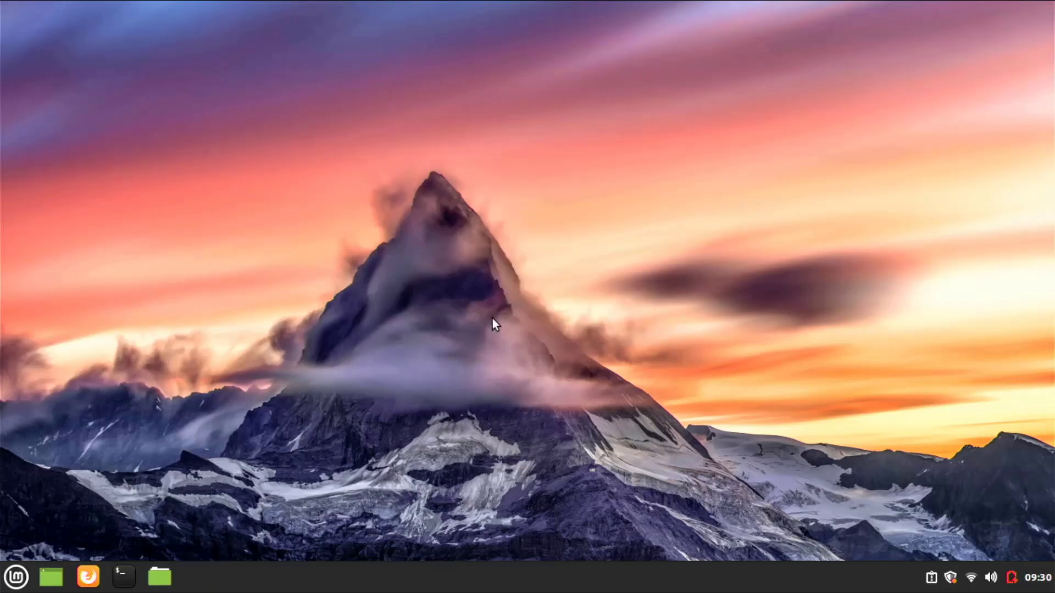